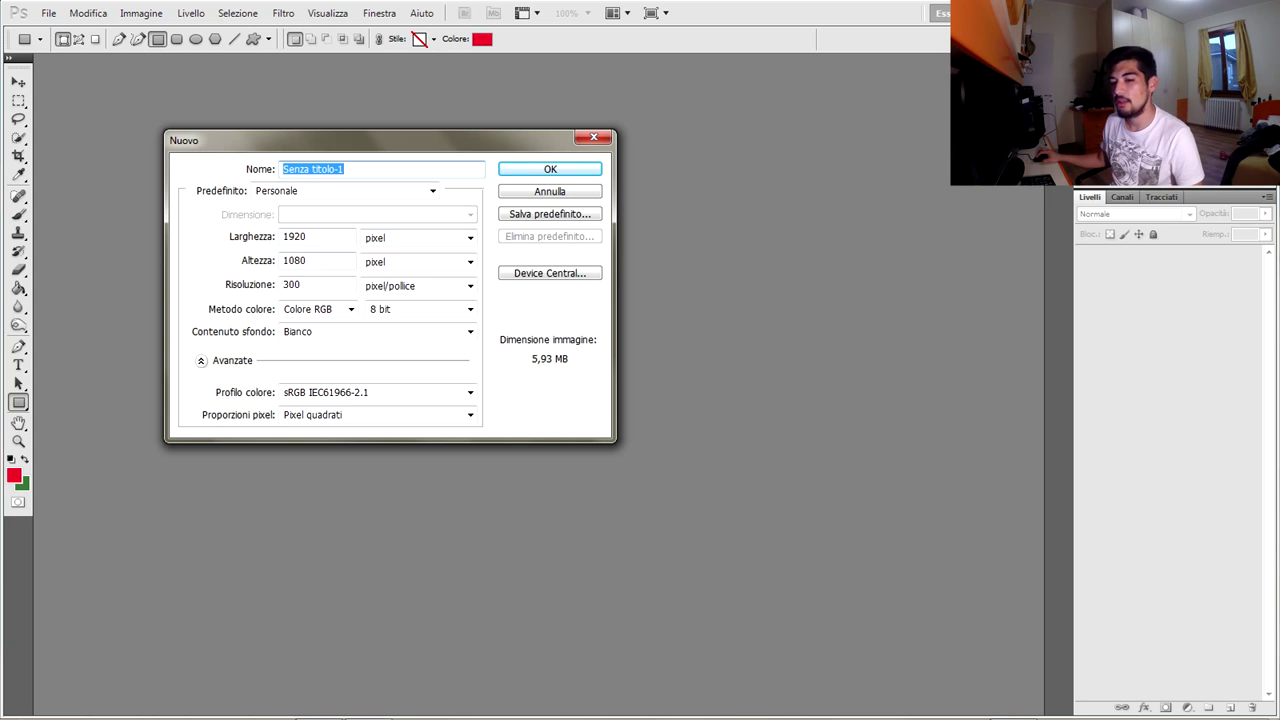
Create a 1920 × 1080 pixel RGB document at 300 pixels per inch and convert its white background into a regular layer
double_click(291, 284)
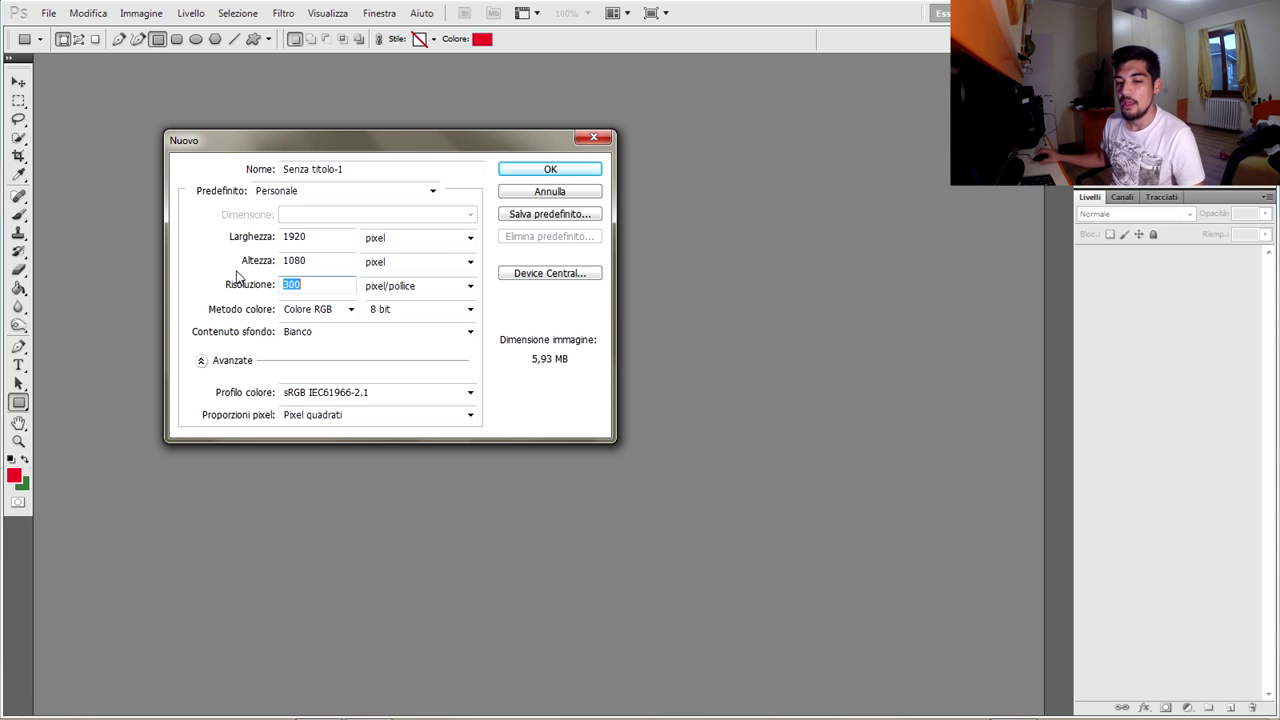
click(551, 170)
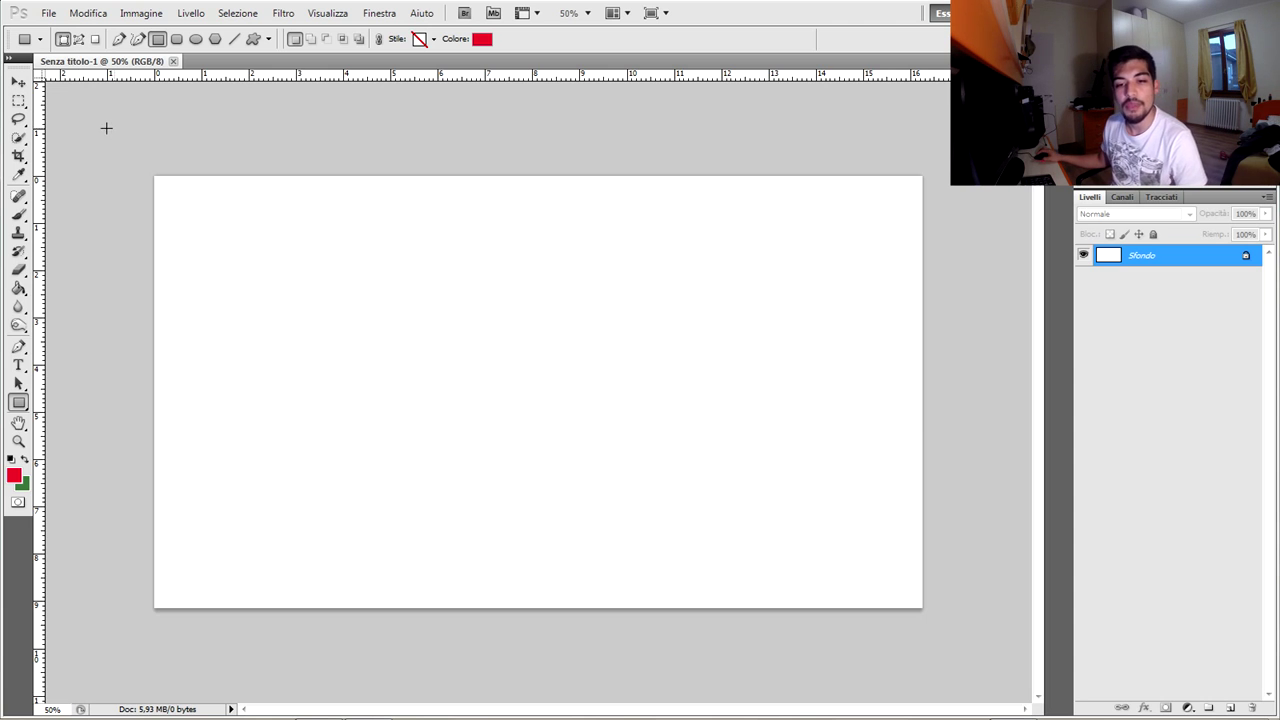
double_click(1140, 255)
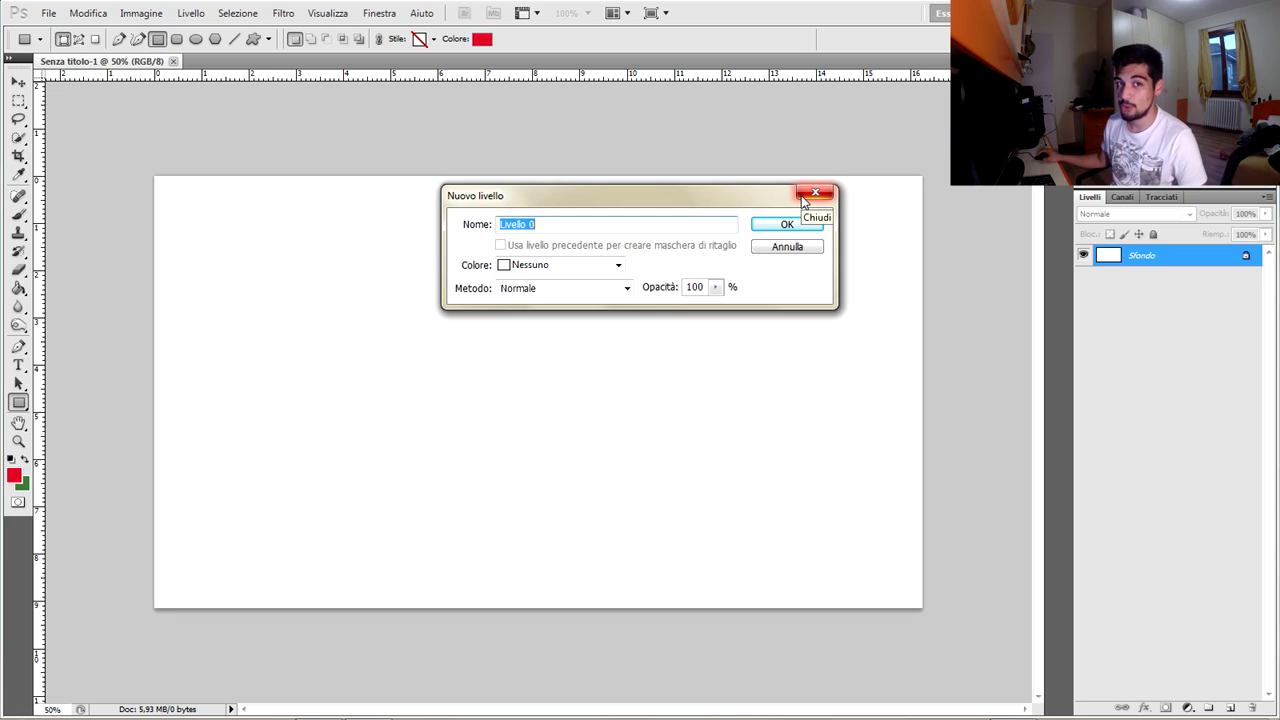
click(815, 193)
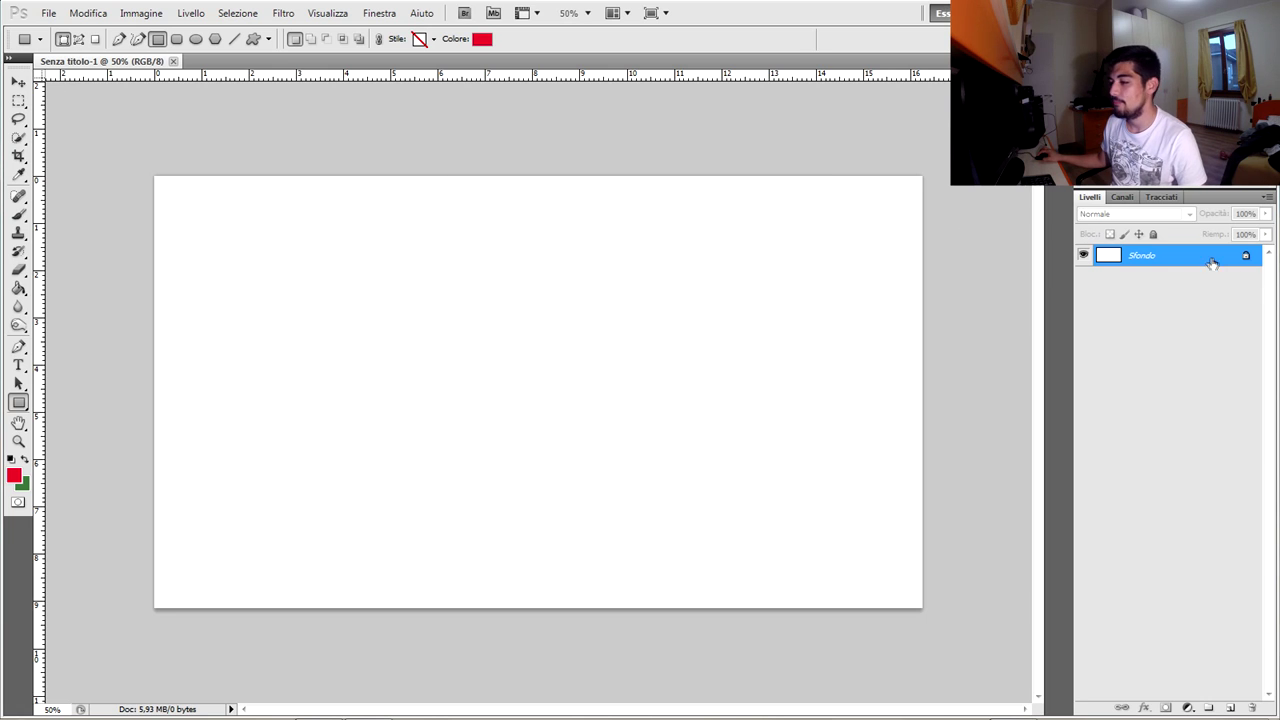
double_click(1188, 256)
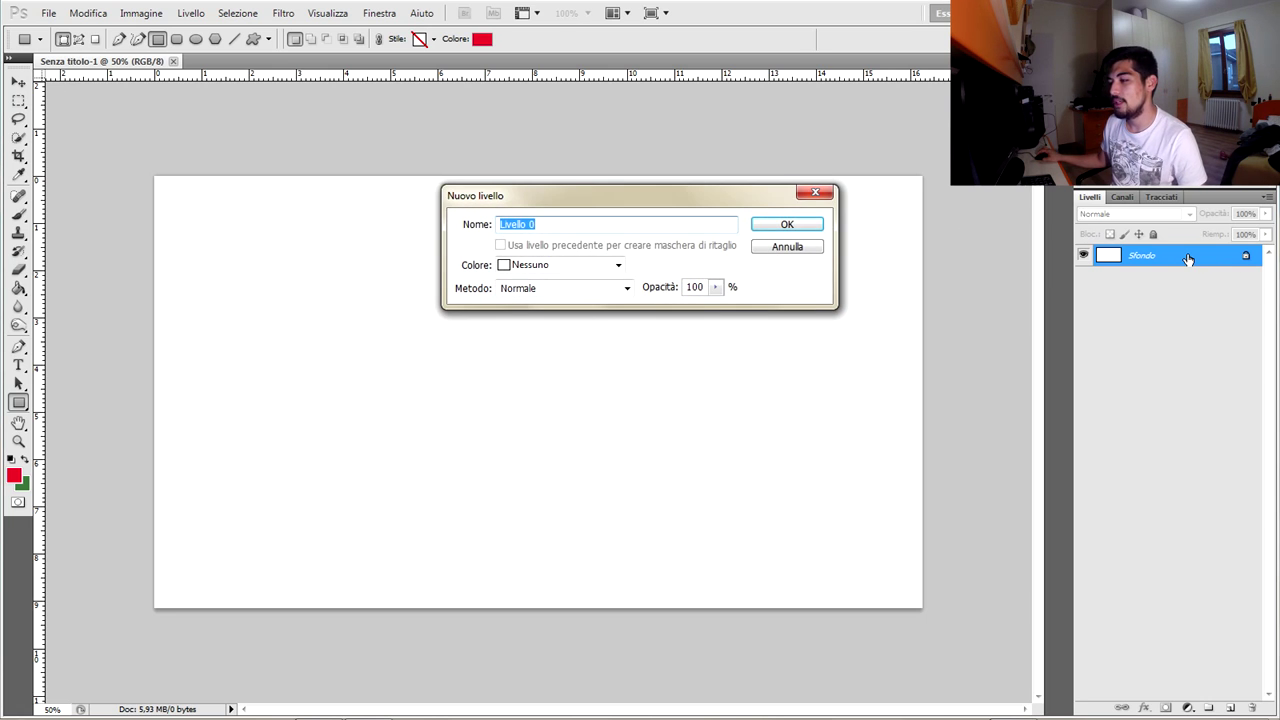
click(790, 225)
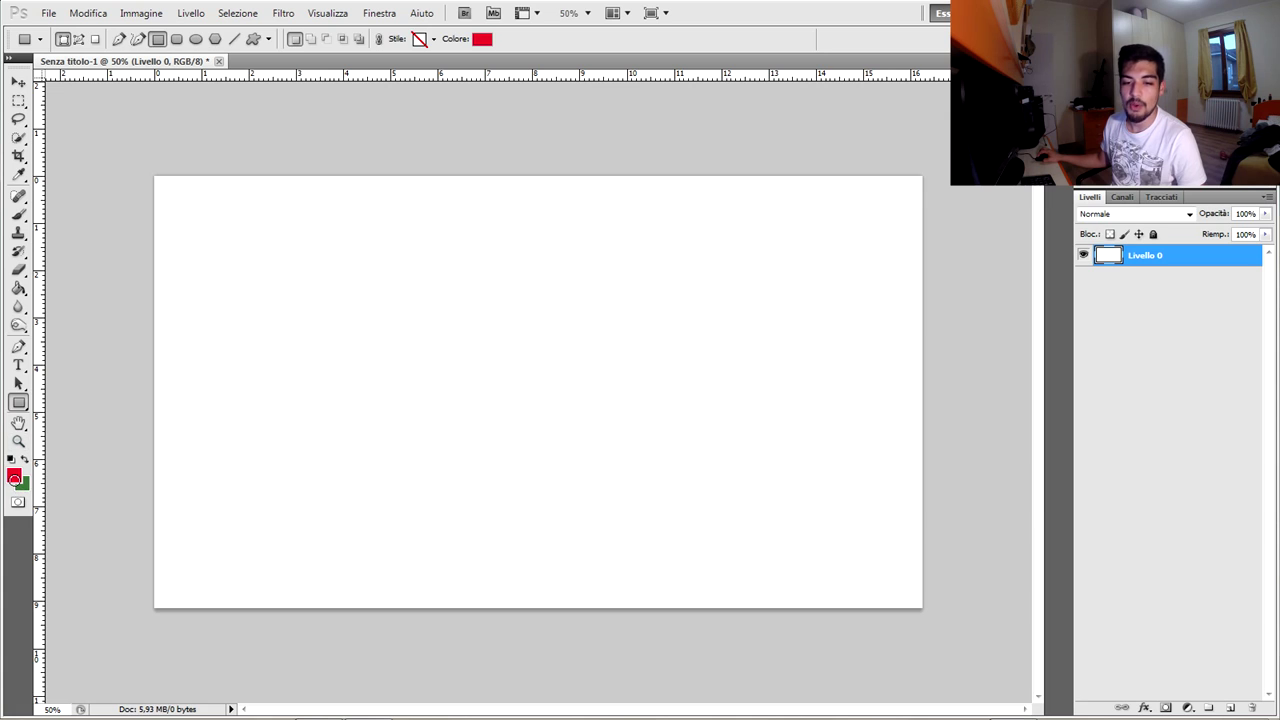
Set the foreground colour to blue #000cff and fill the whole layer with it using the Paint Bucket
click(14, 478)
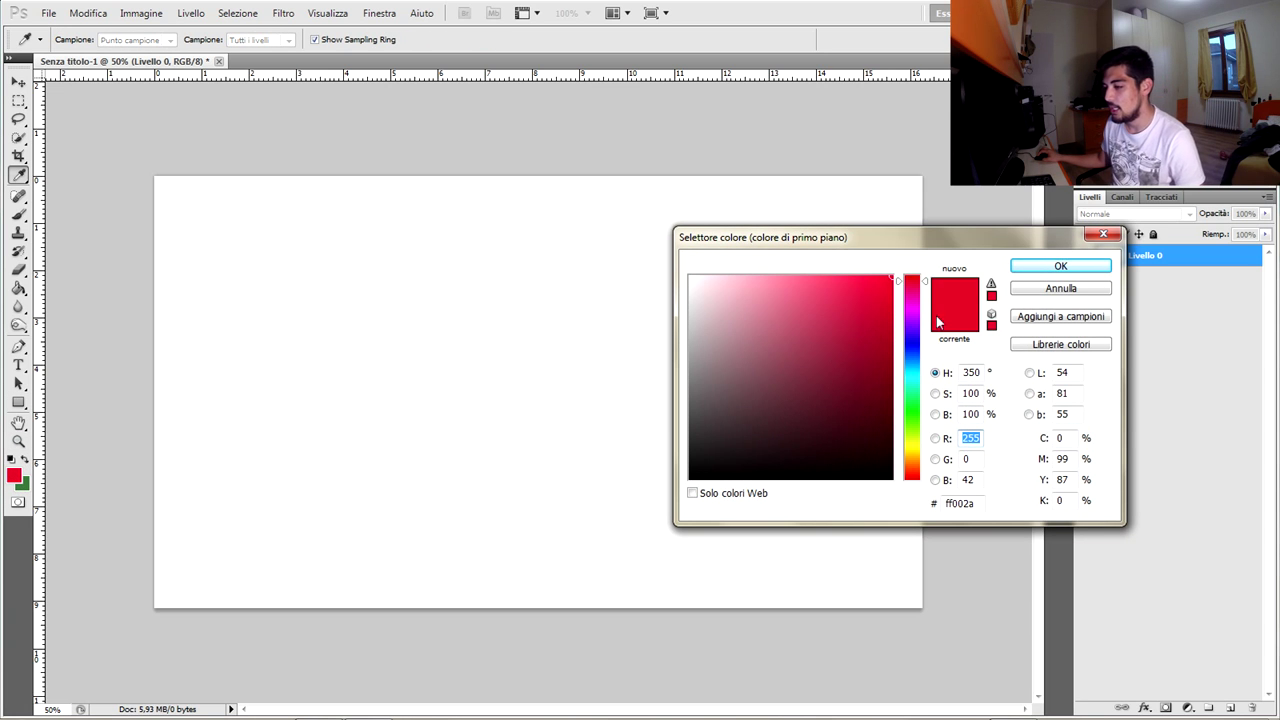
click(917, 346)
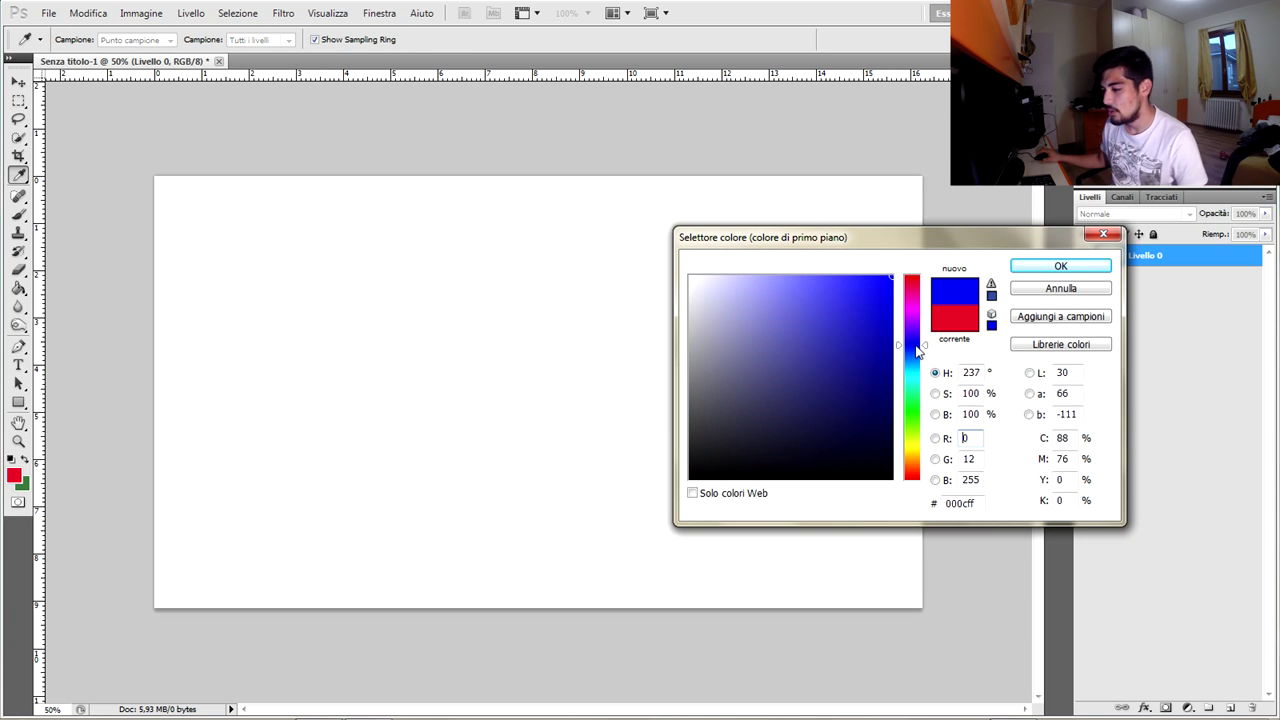
drag(860, 346, 1040, 272)
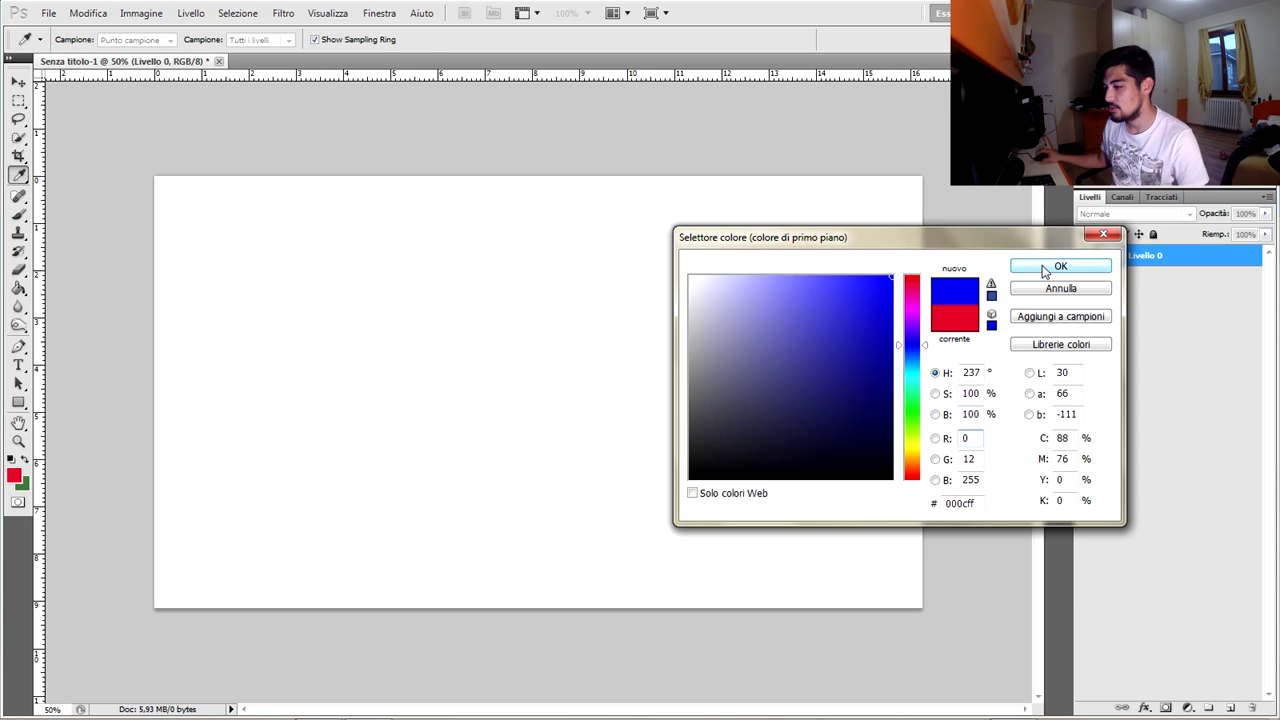
click(1058, 267)
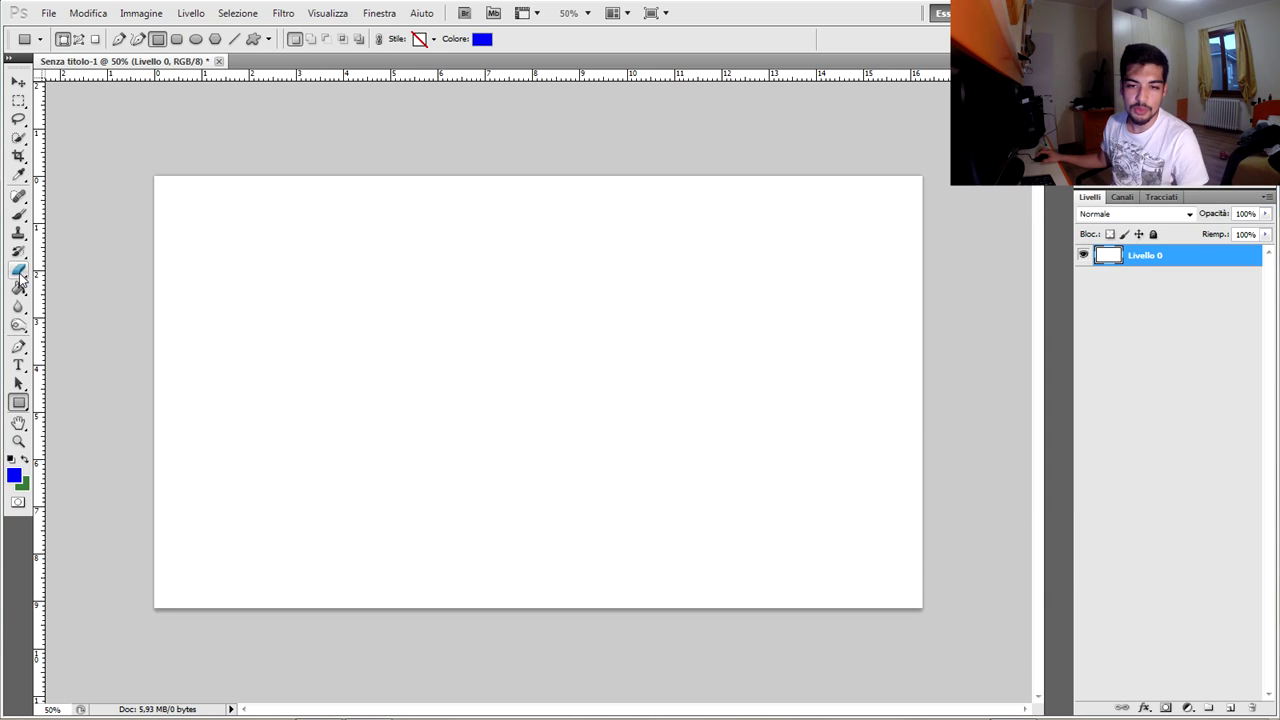
click(18, 289)
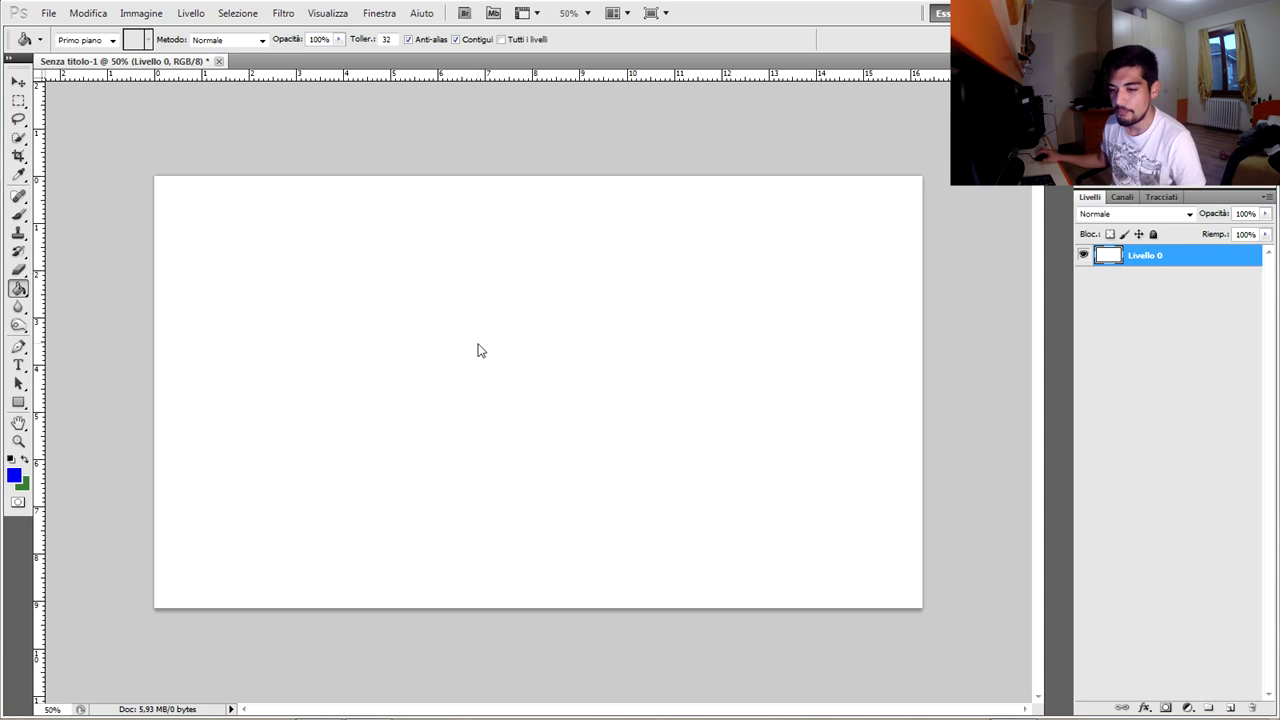
click(477, 350)
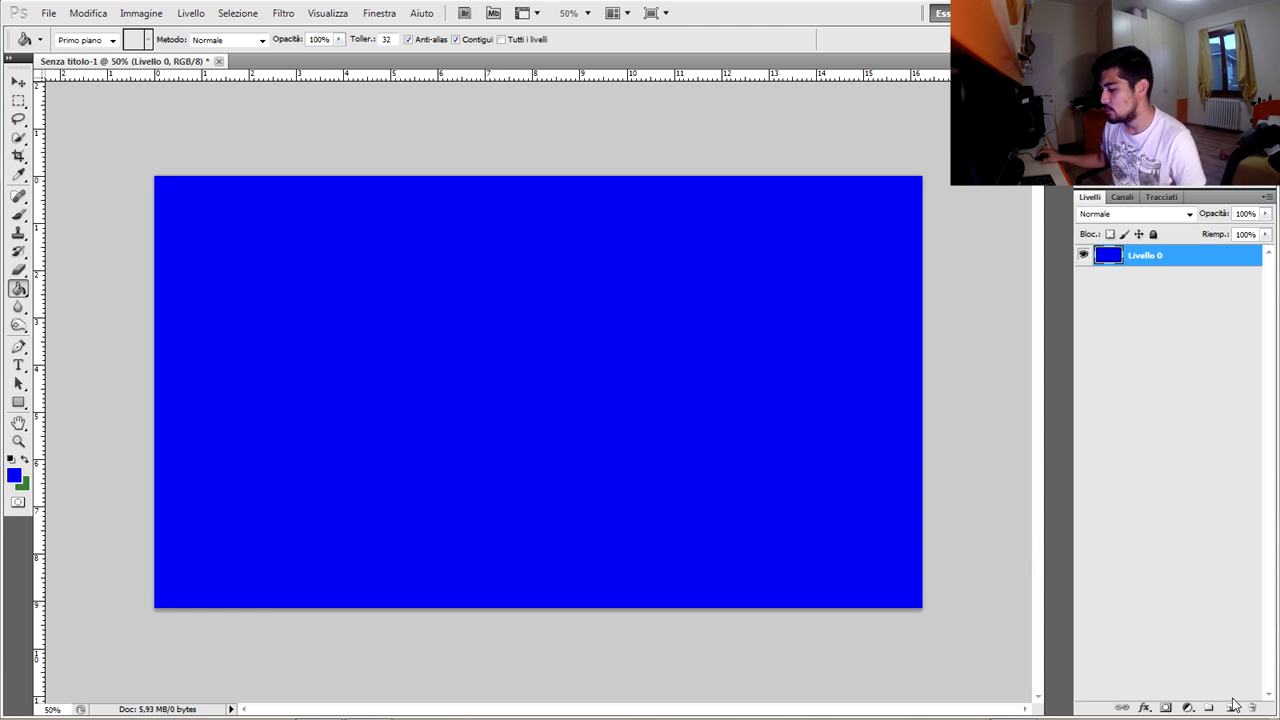
Add the text "m cam" in black #000000 and move it close to the canvas's upper-left corner
click(19, 365)
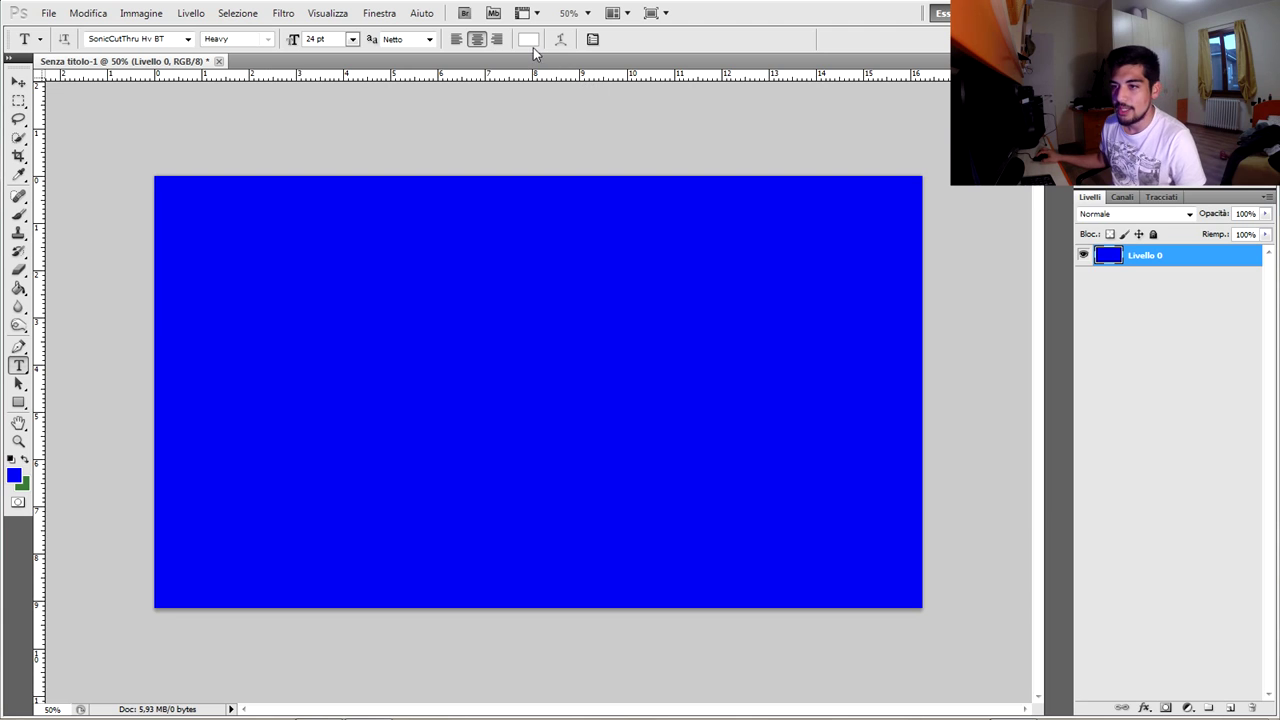
click(528, 41)
text(000000)
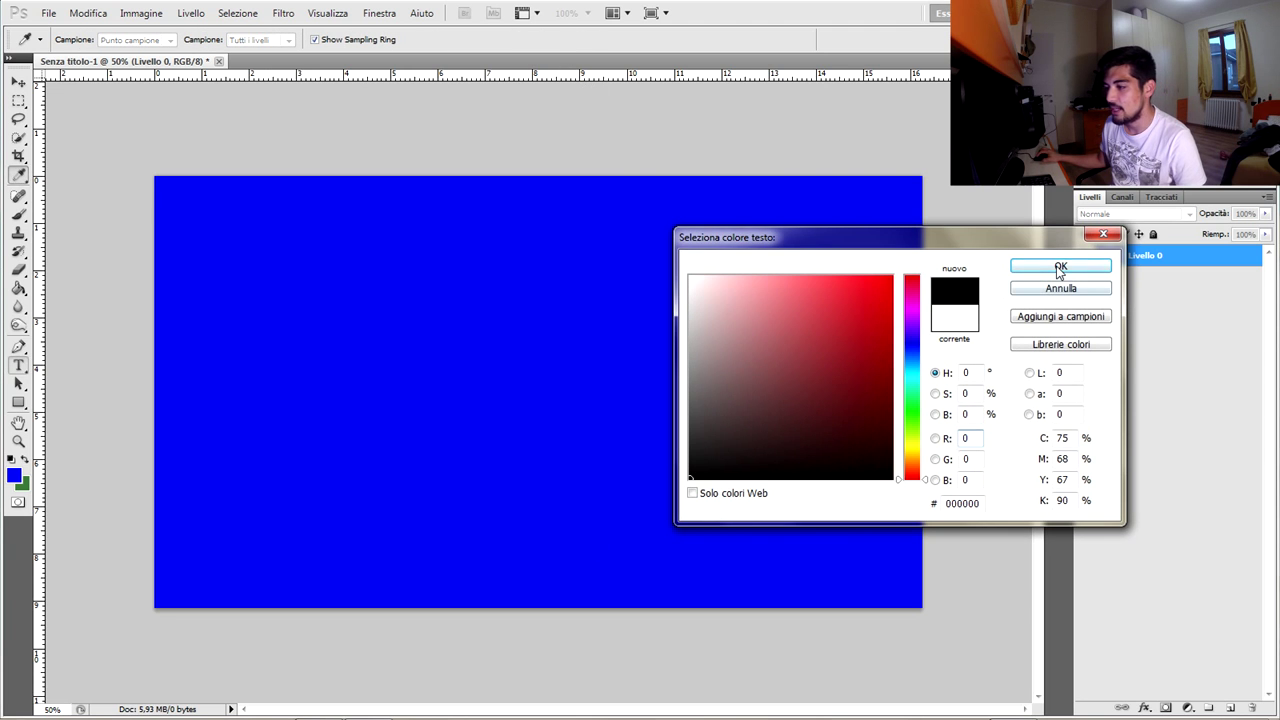
click(1055, 267)
drag(309, 303, 400, 328)
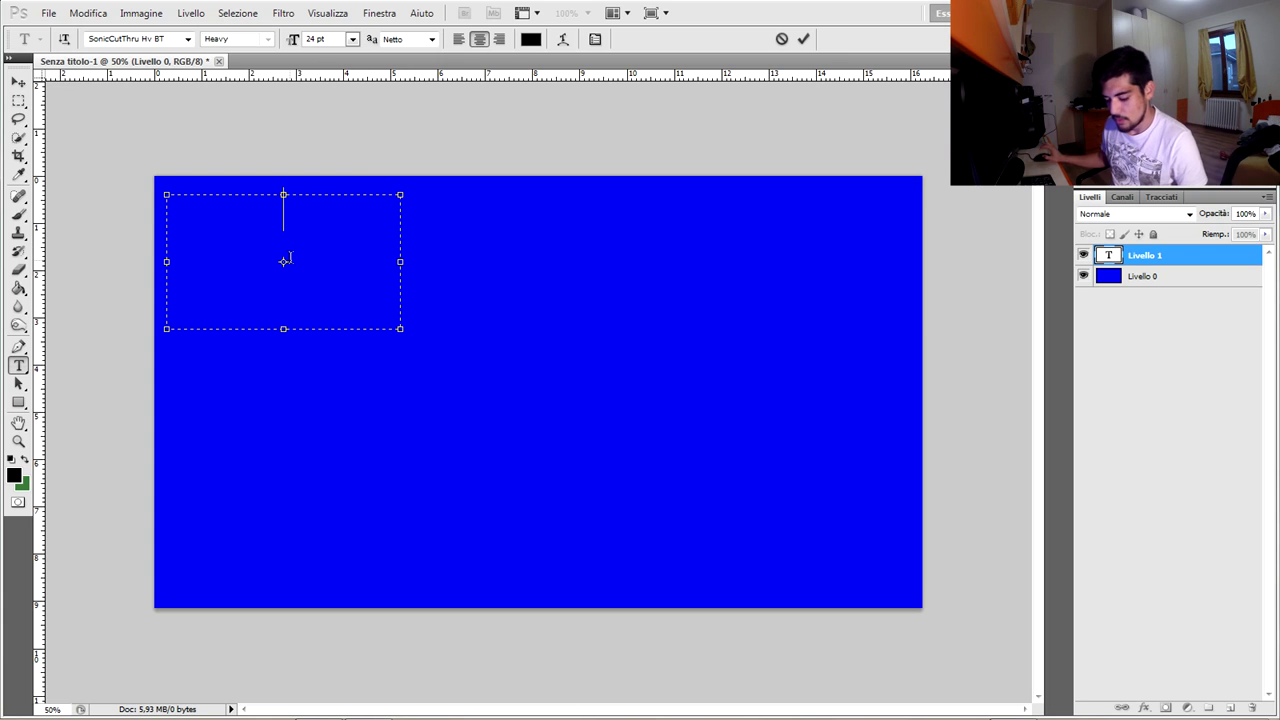
text(M cam)
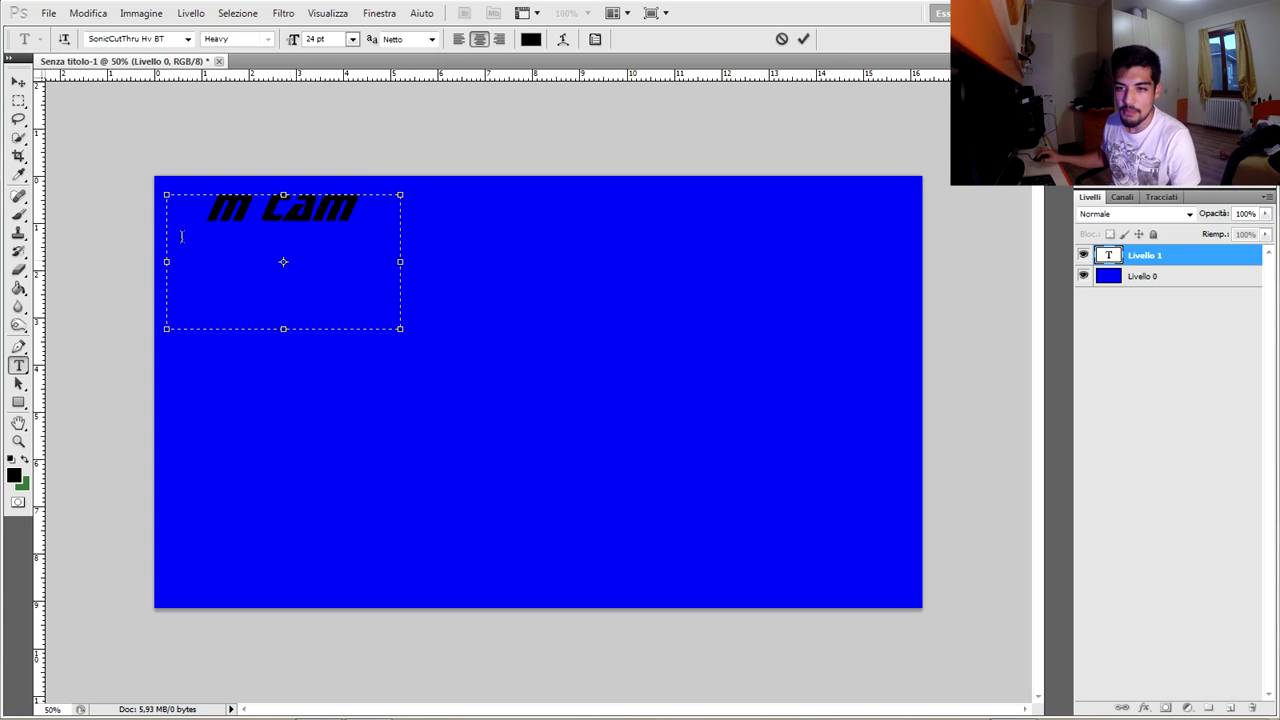
click(18, 83)
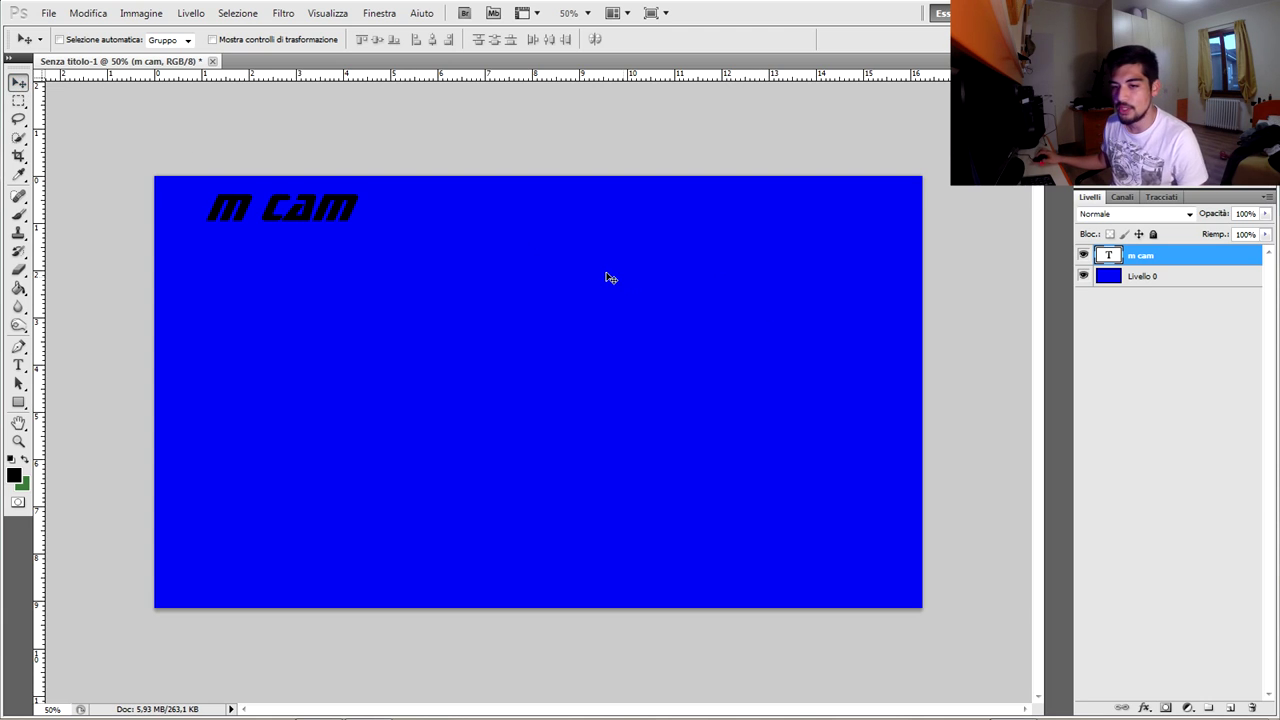
drag(307, 213, 264, 208)
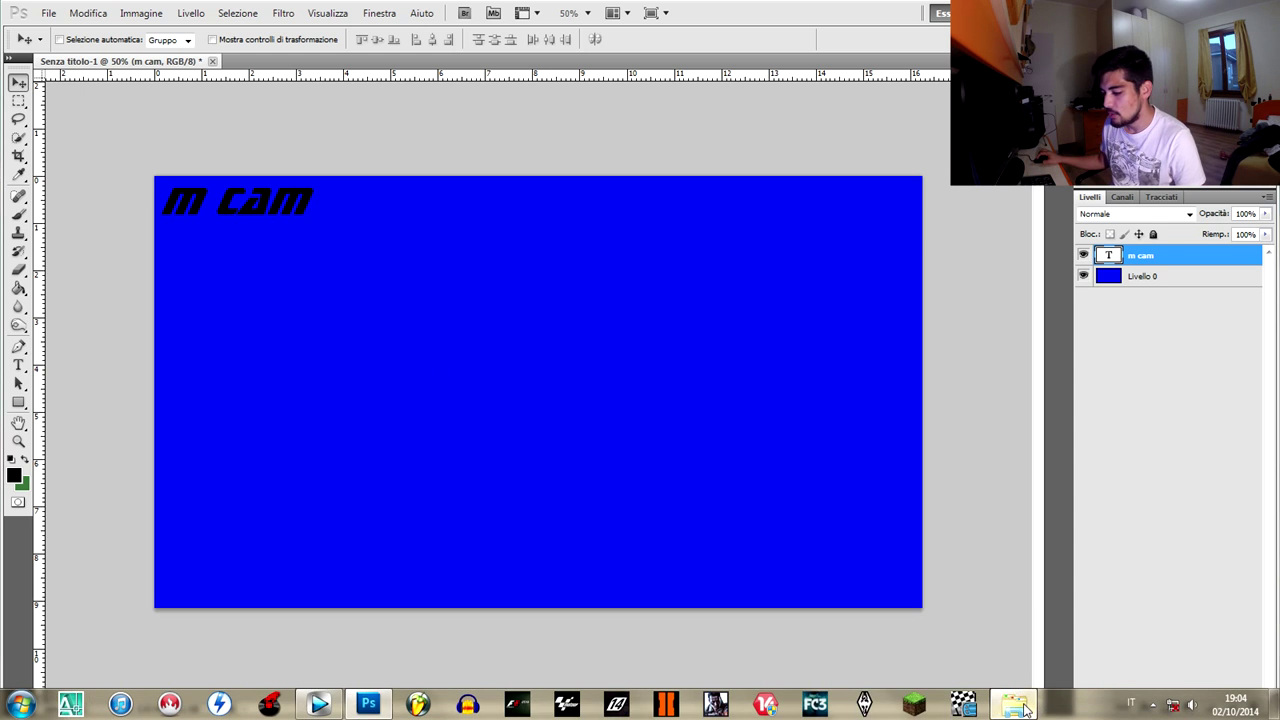
Place the hk416 image from the SMT AirSoft TV folder into the document, centred across the canvas width
click(1016, 705)
drag(632, 228, 637, 362)
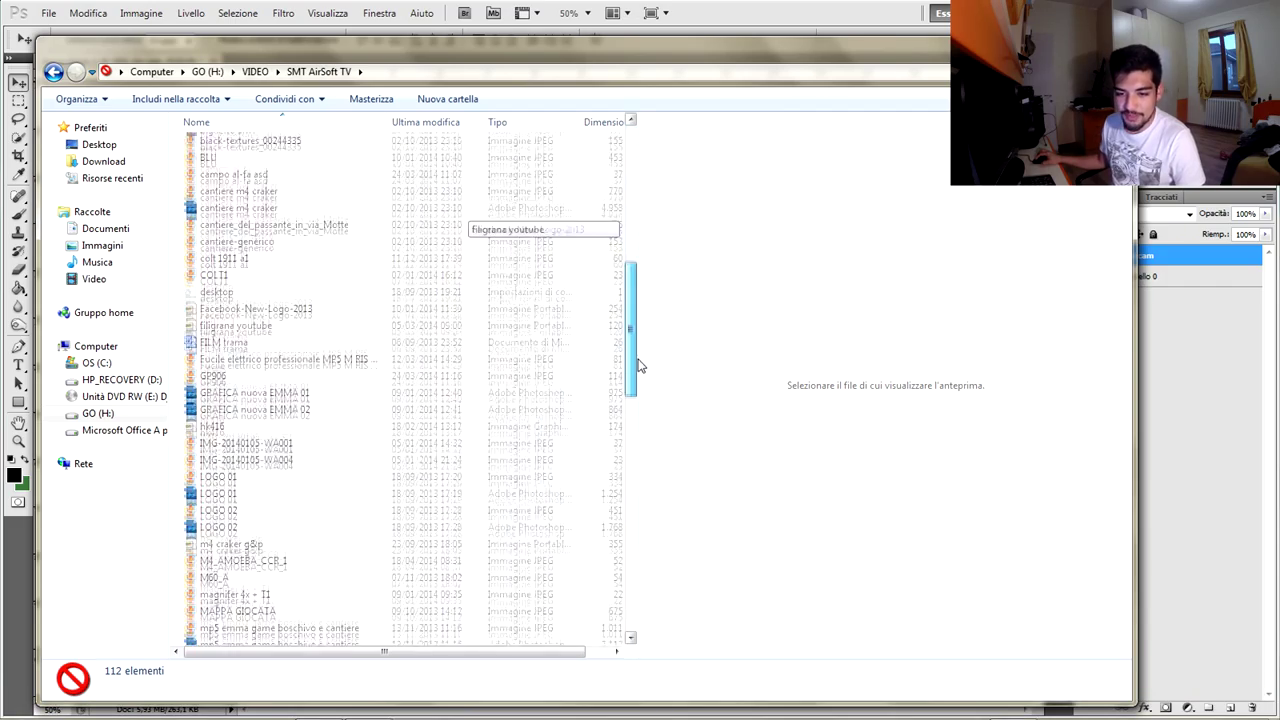
click(213, 418)
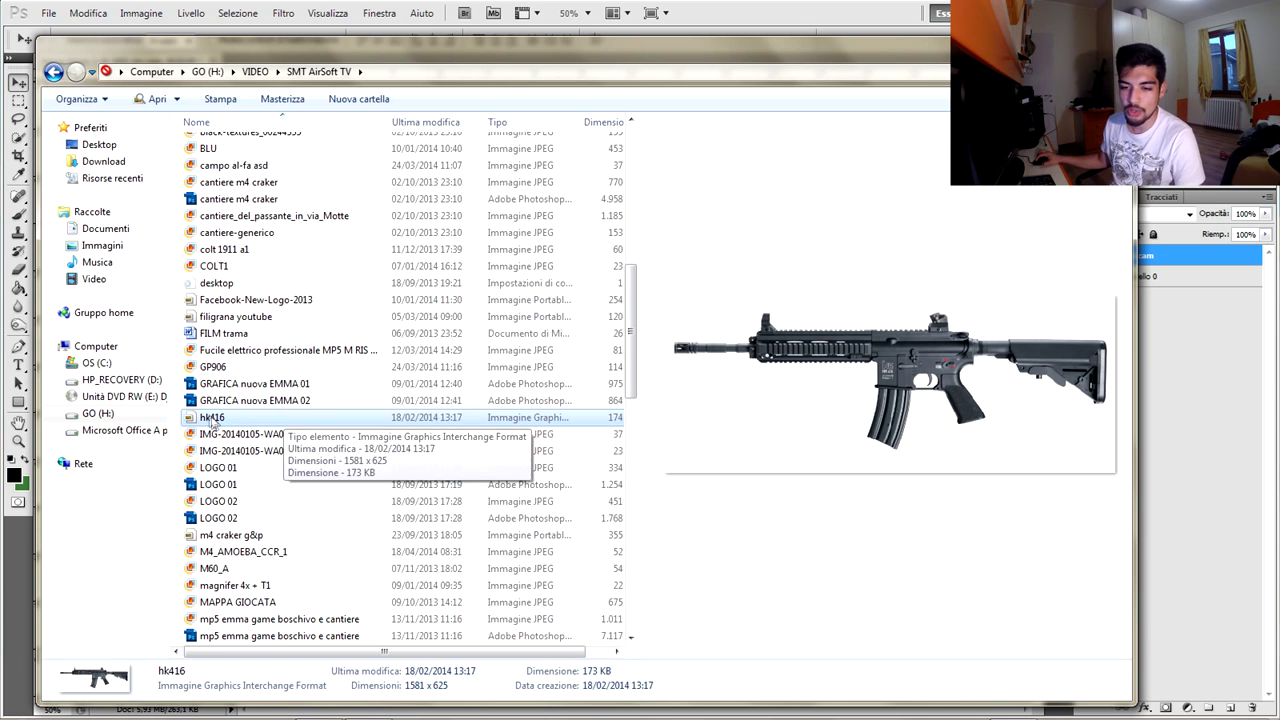
drag(213, 423, 530, 358)
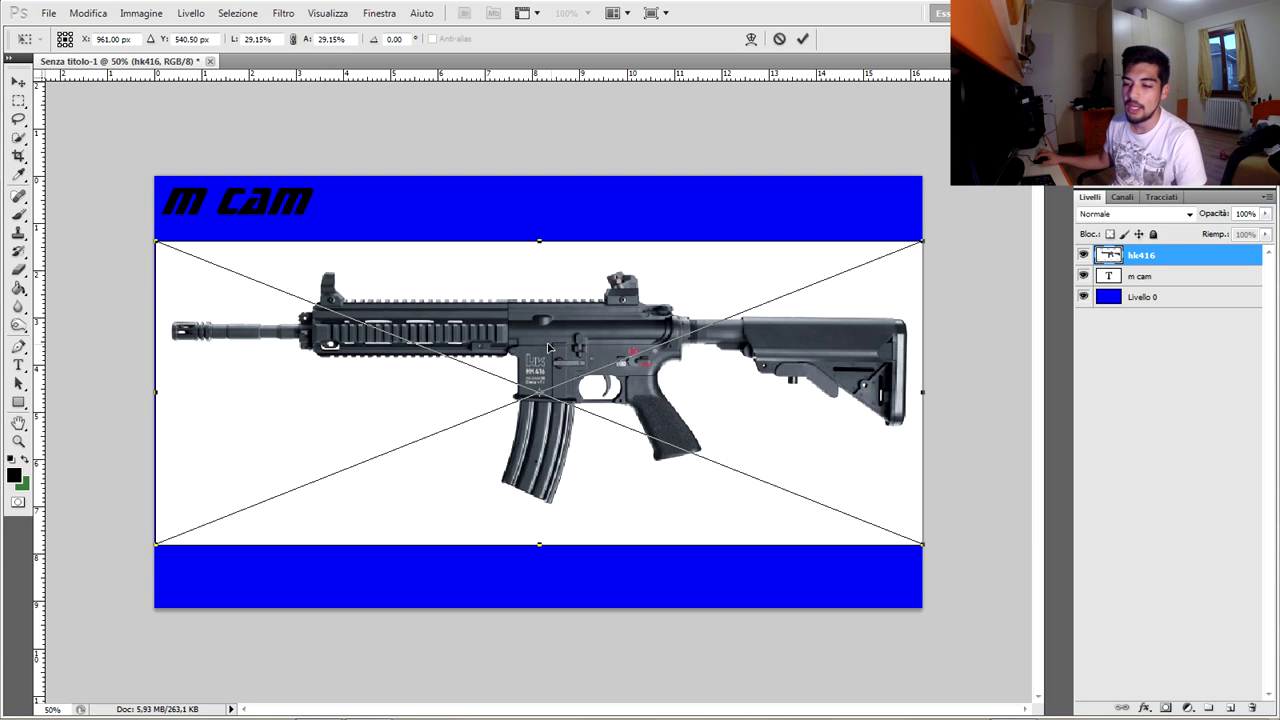
drag(543, 348, 537, 348)
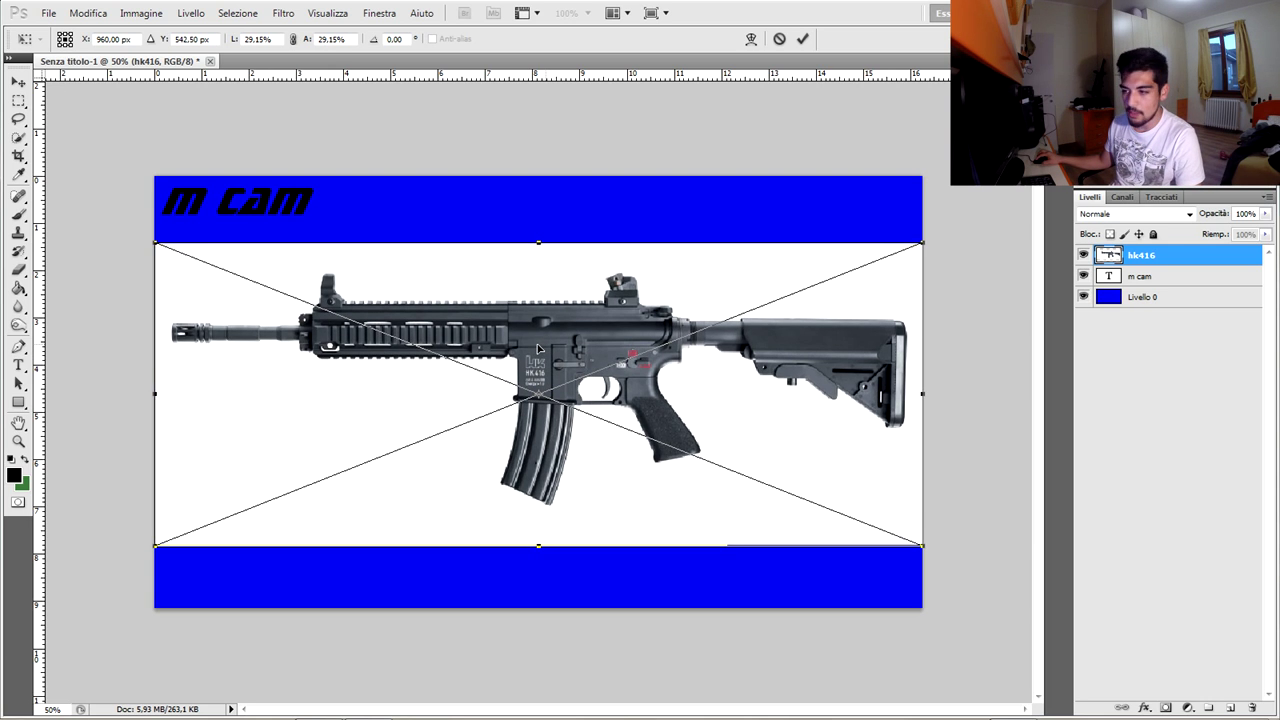
key(Return)
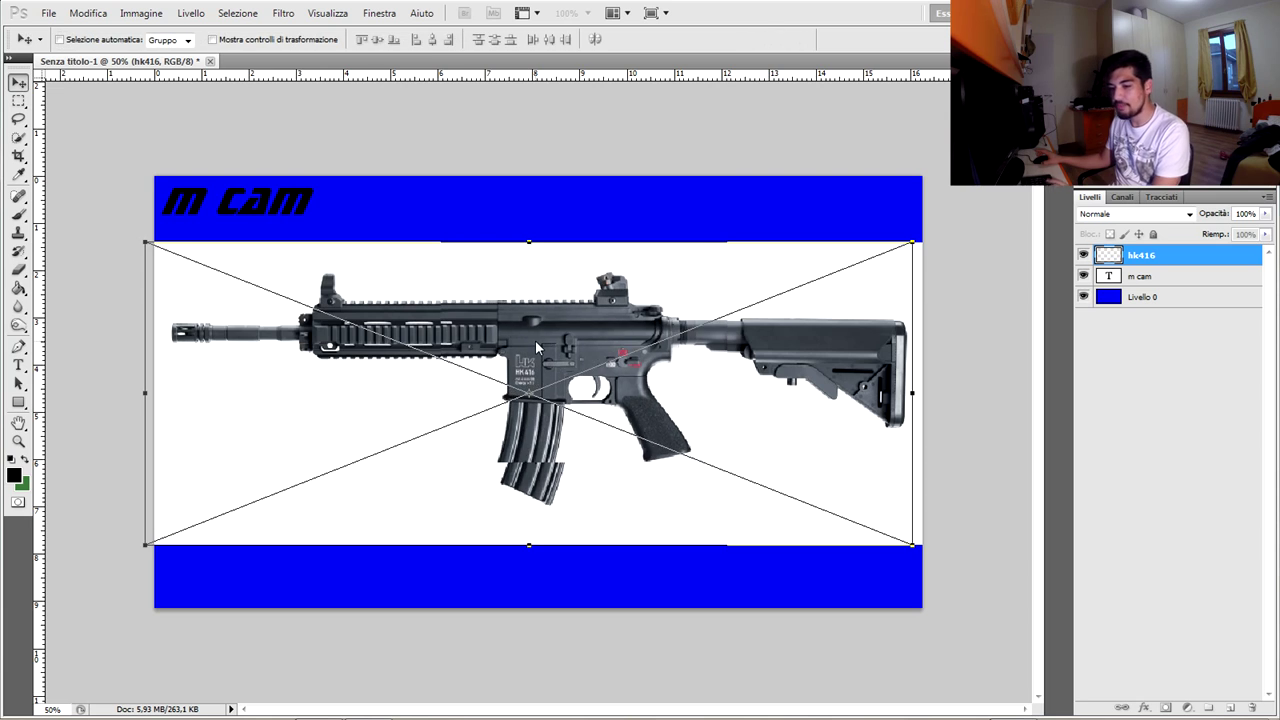
drag(490, 360, 500, 362)
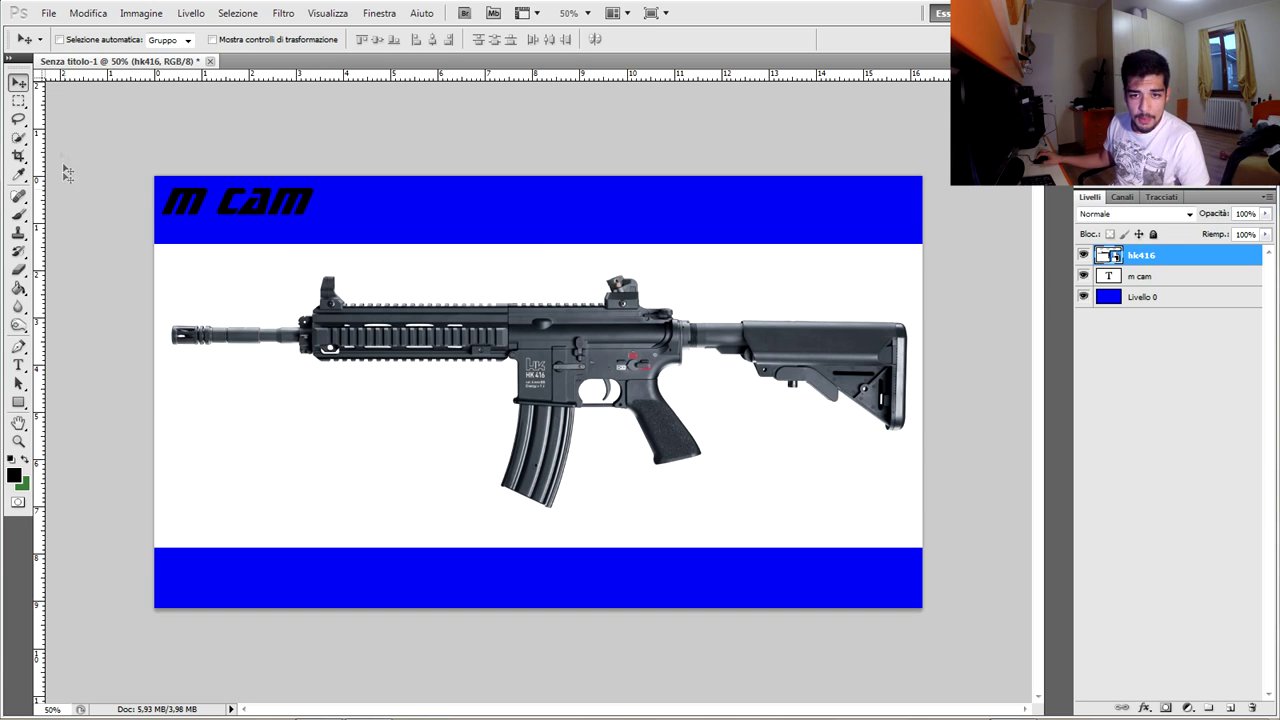
Rasterize the hk416 layer and remove the white around the rifle and inside its trigger guard with the Magic Eraser
click(20, 271)
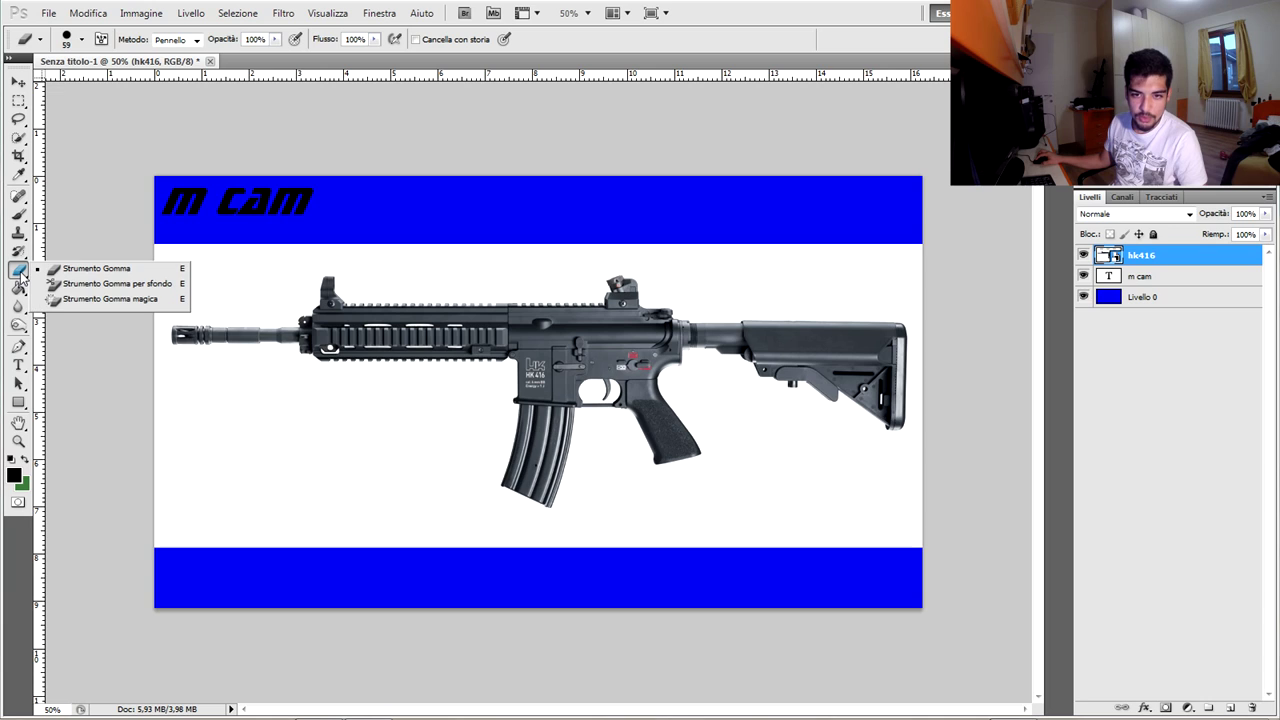
click(110, 299)
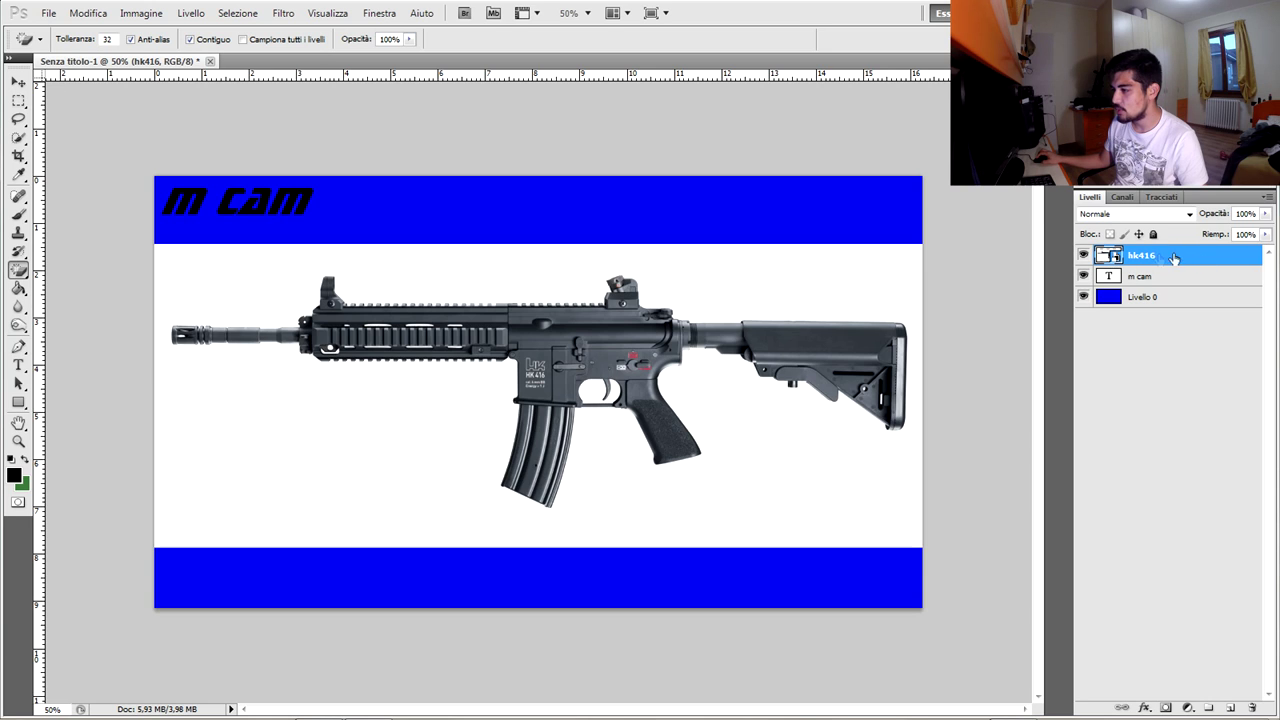
click(407, 425)
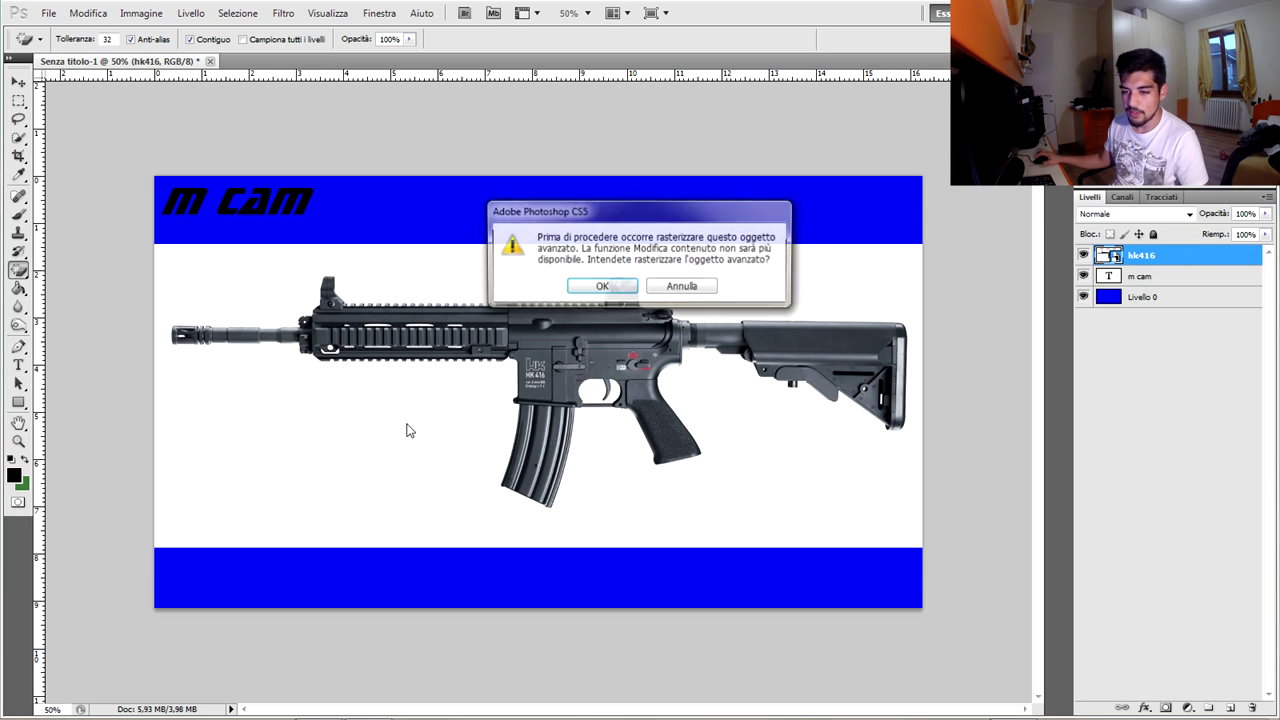
click(599, 287)
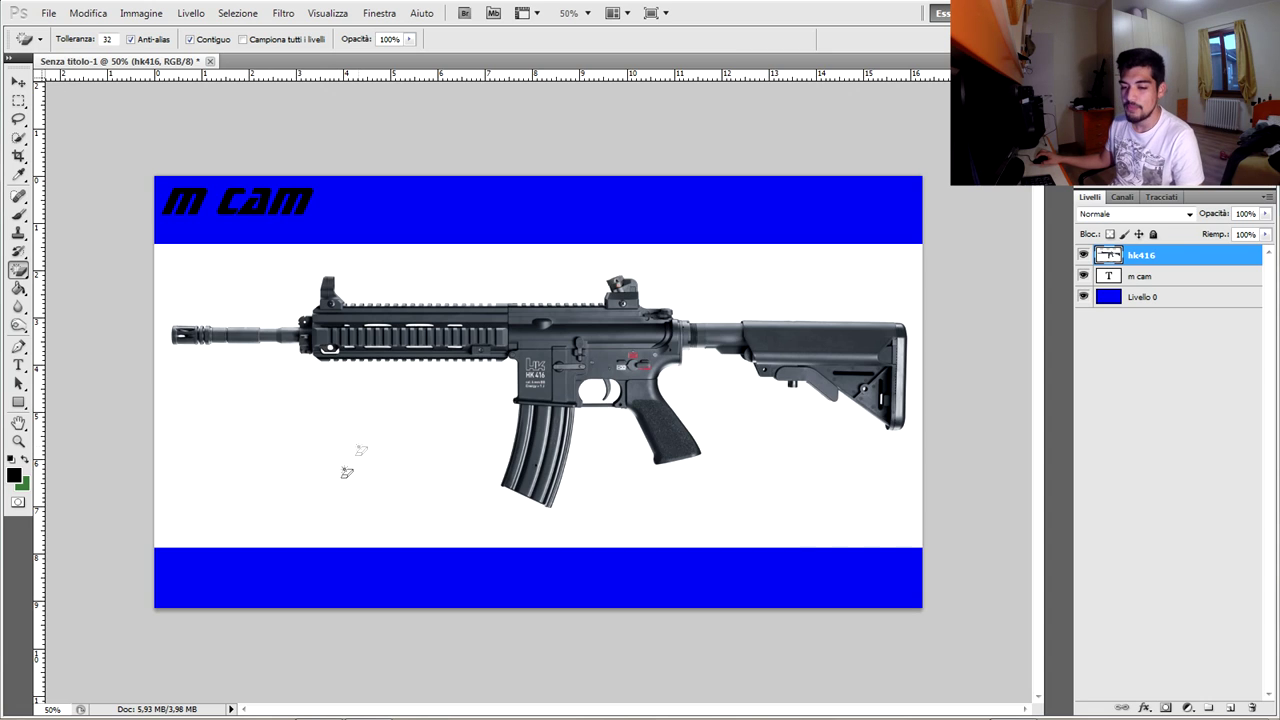
click(386, 435)
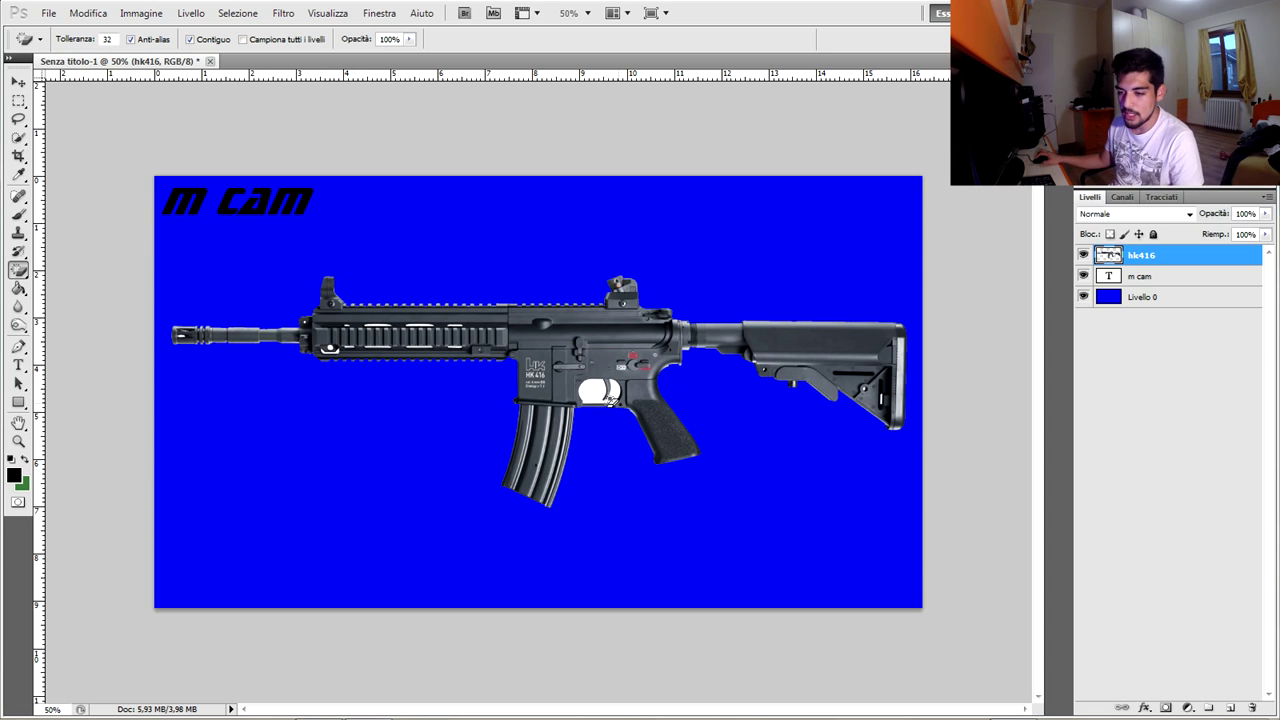
click(603, 396)
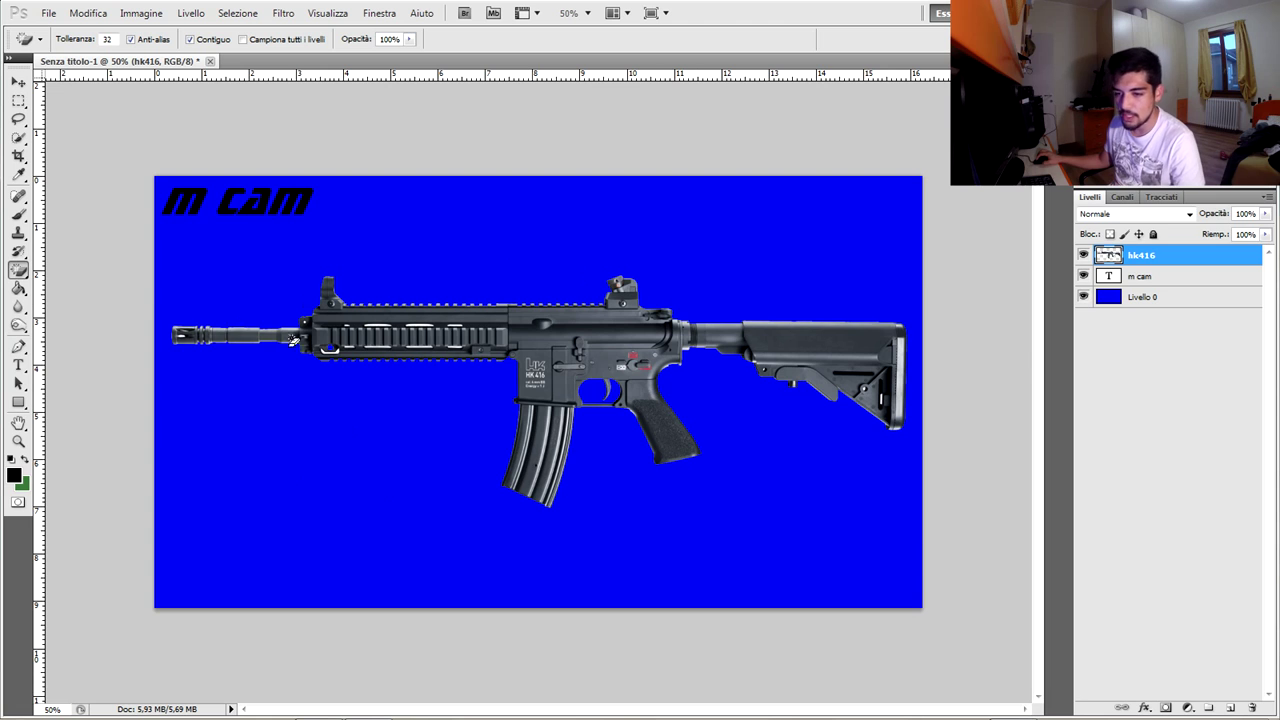
Apply a white 3 px outside Stroke layer style to the hk416 layer
double_click(1219, 257)
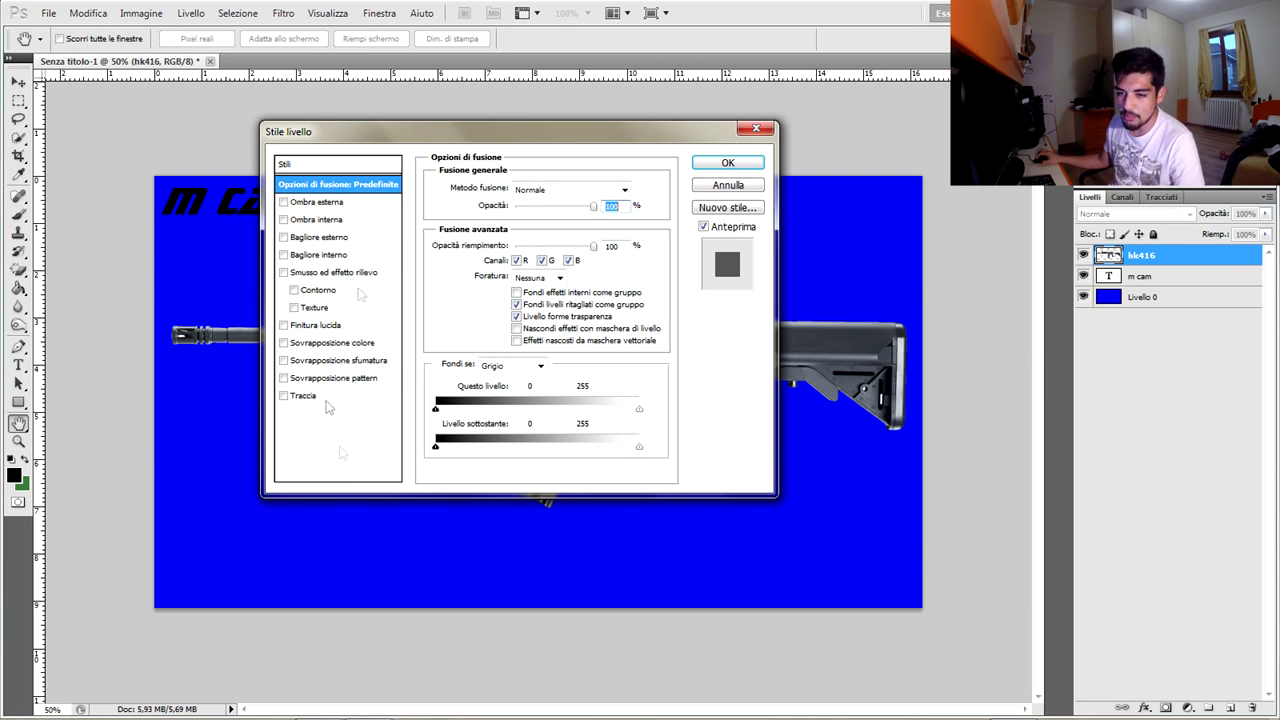
click(313, 396)
click(473, 289)
click(690, 277)
click(1060, 265)
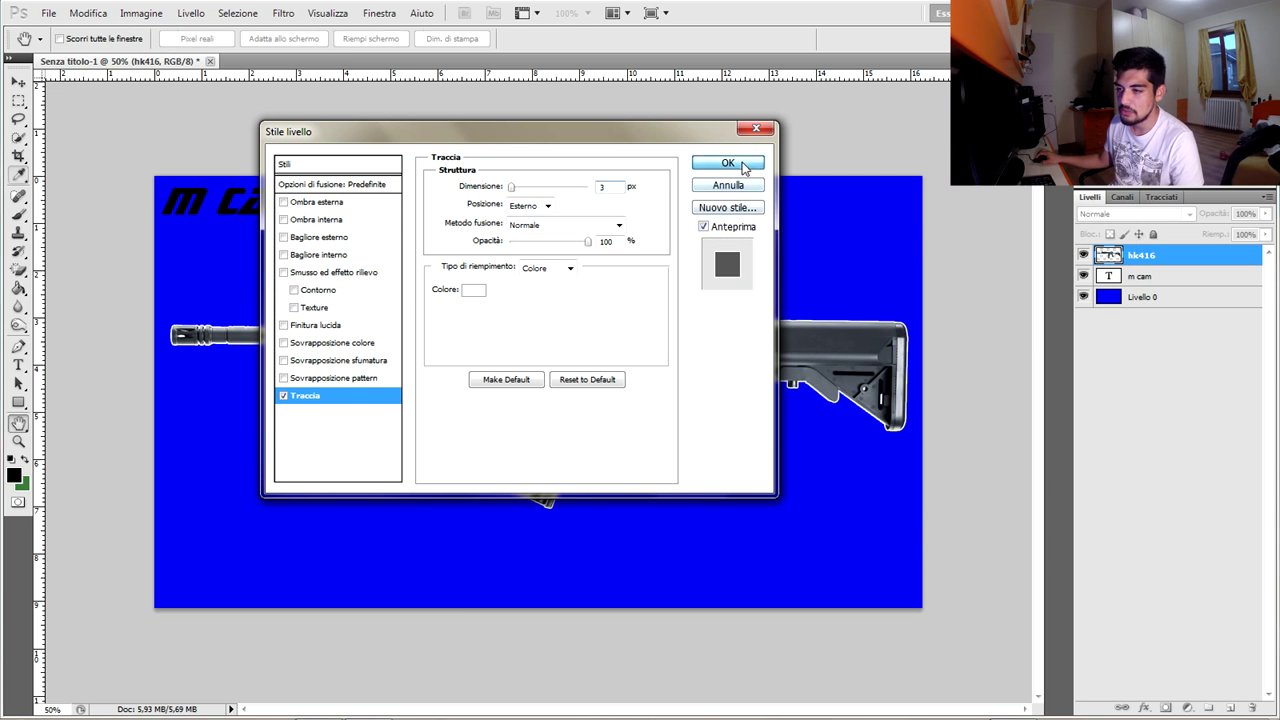
click(728, 162)
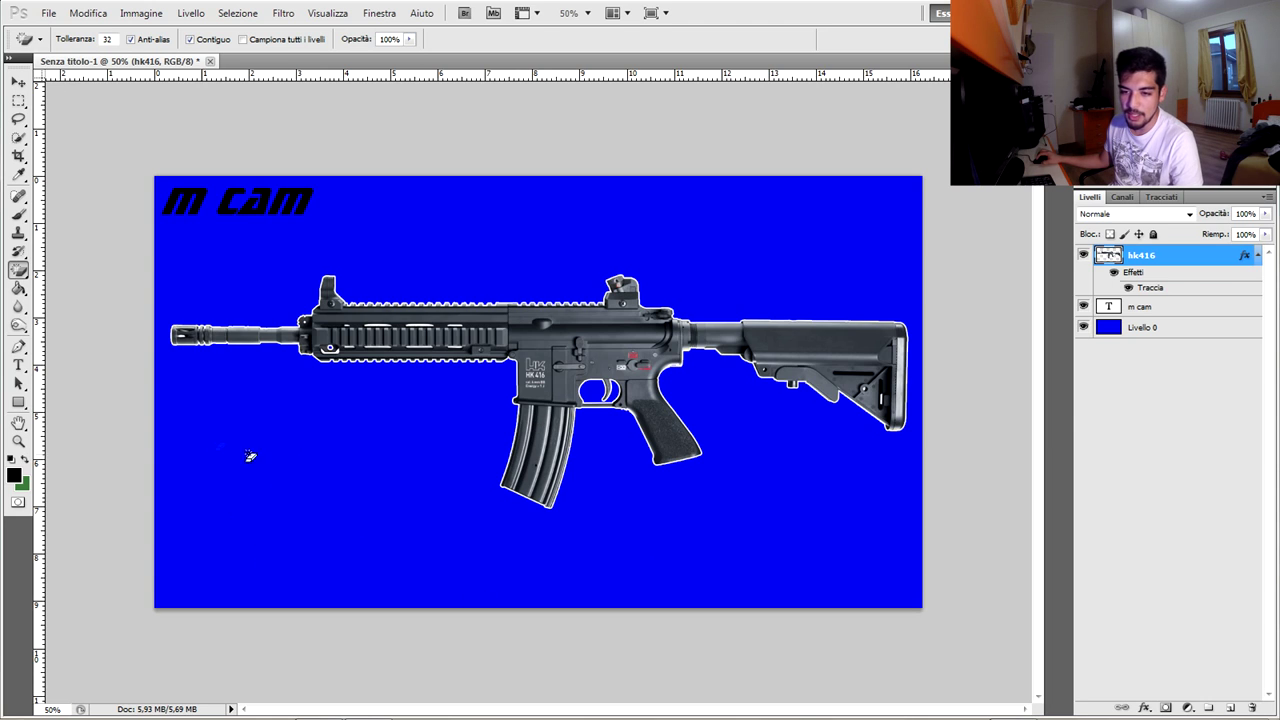
Move the rifle up and to the left so its barrel tip runs off the canvas's left edge
click(19, 82)
drag(613, 425, 555, 360)
drag(560, 433, 535, 323)
drag(545, 397, 565, 386)
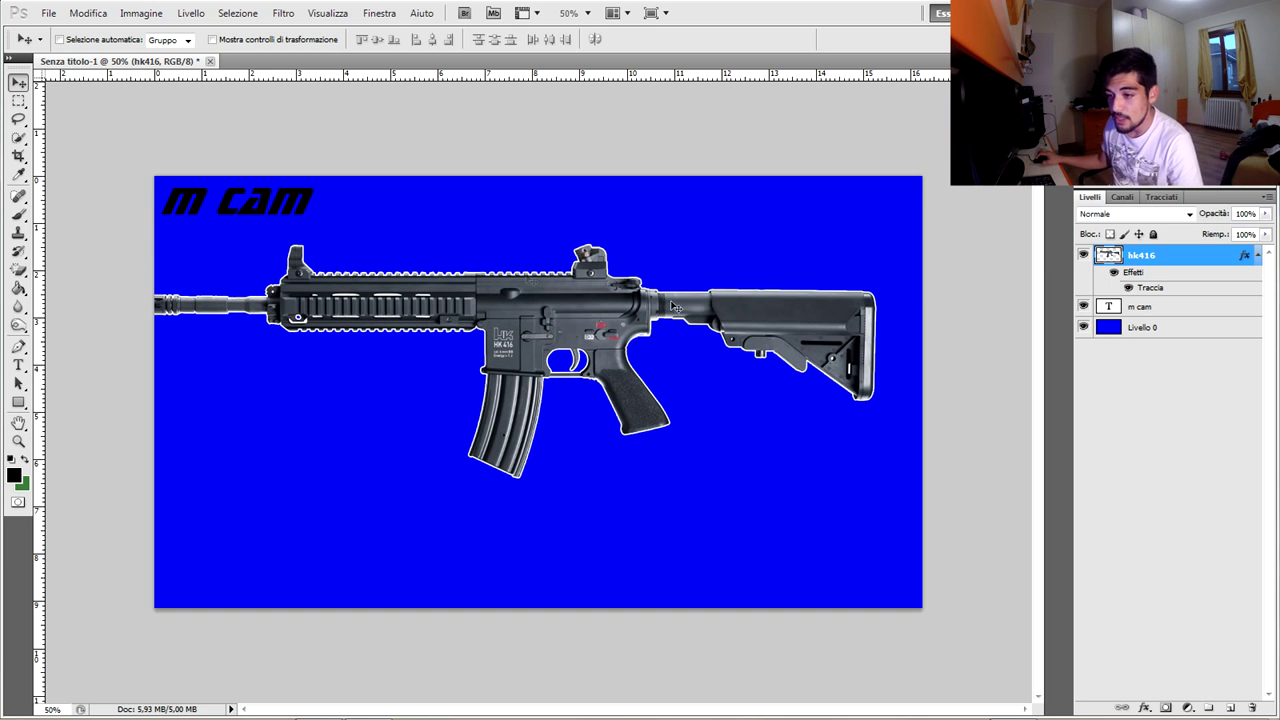
Scale the hk416 rifle proportionally to about 34% and place it in the canvas's lower-right corner, at about X 1581, Y 933 px
click(277, 41)
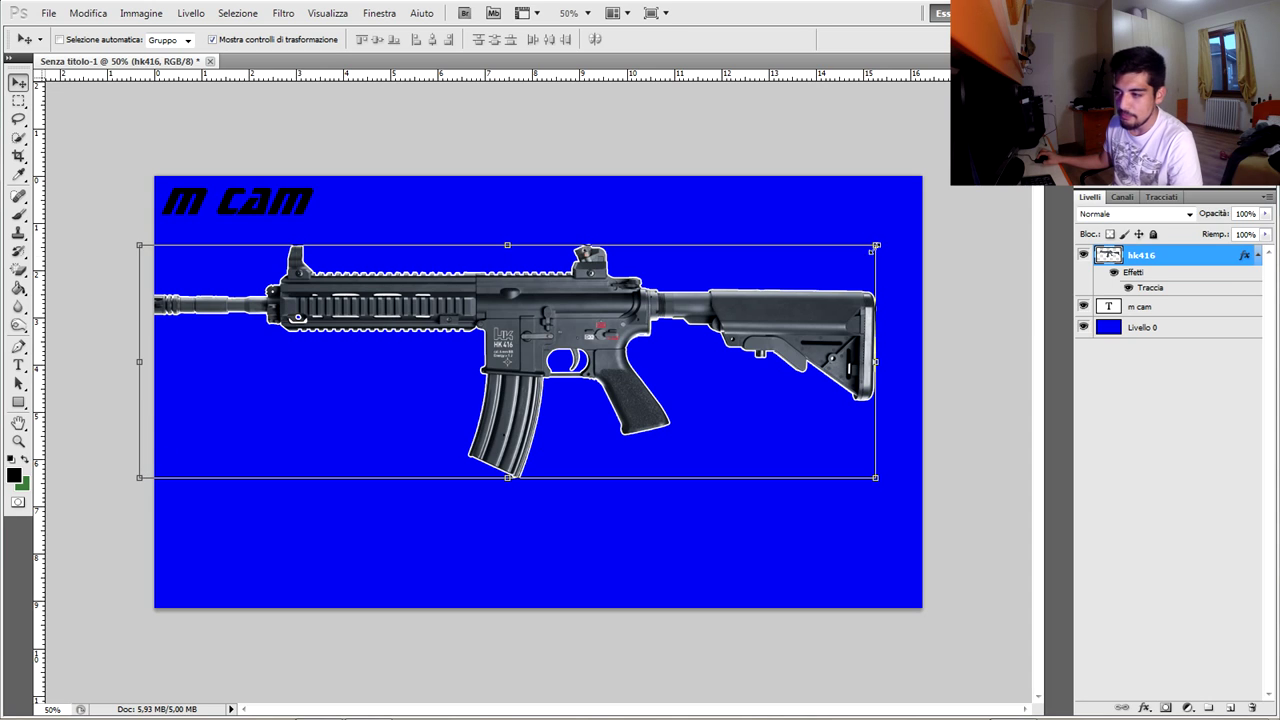
click(137, 243)
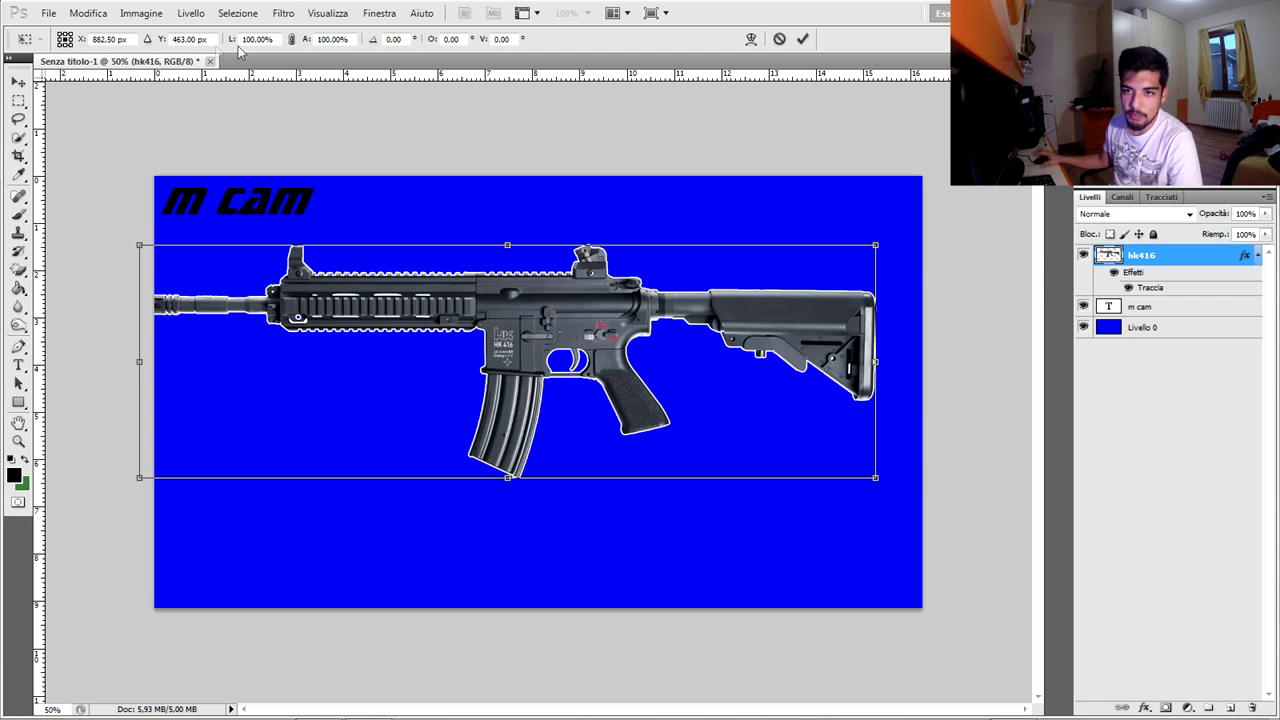
click(292, 40)
drag(137, 243, 617, 441)
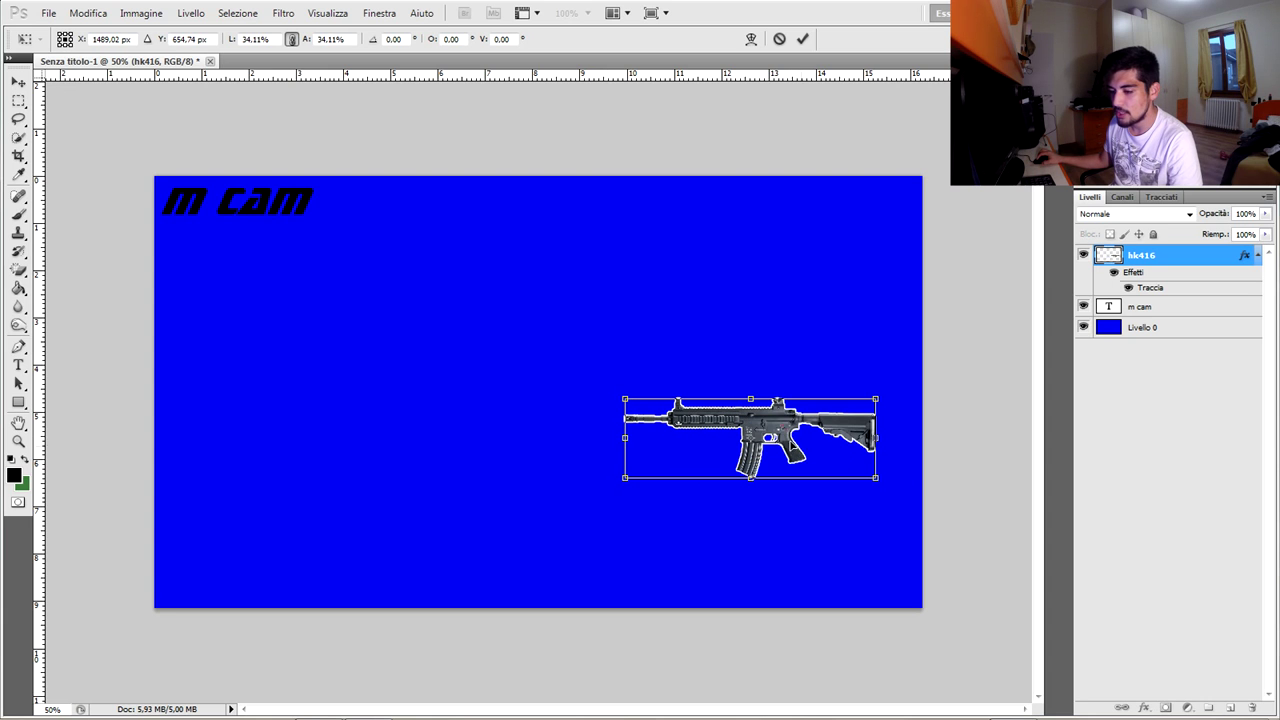
drag(764, 426, 800, 532)
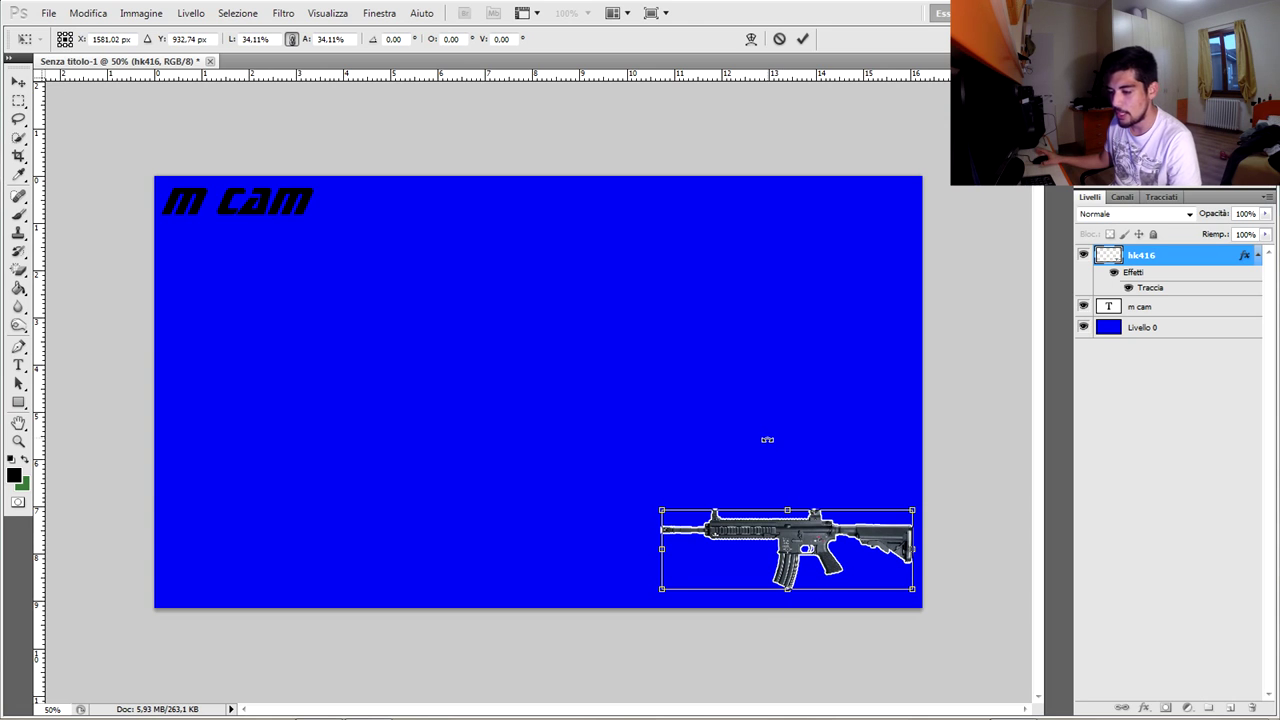
key(Return)
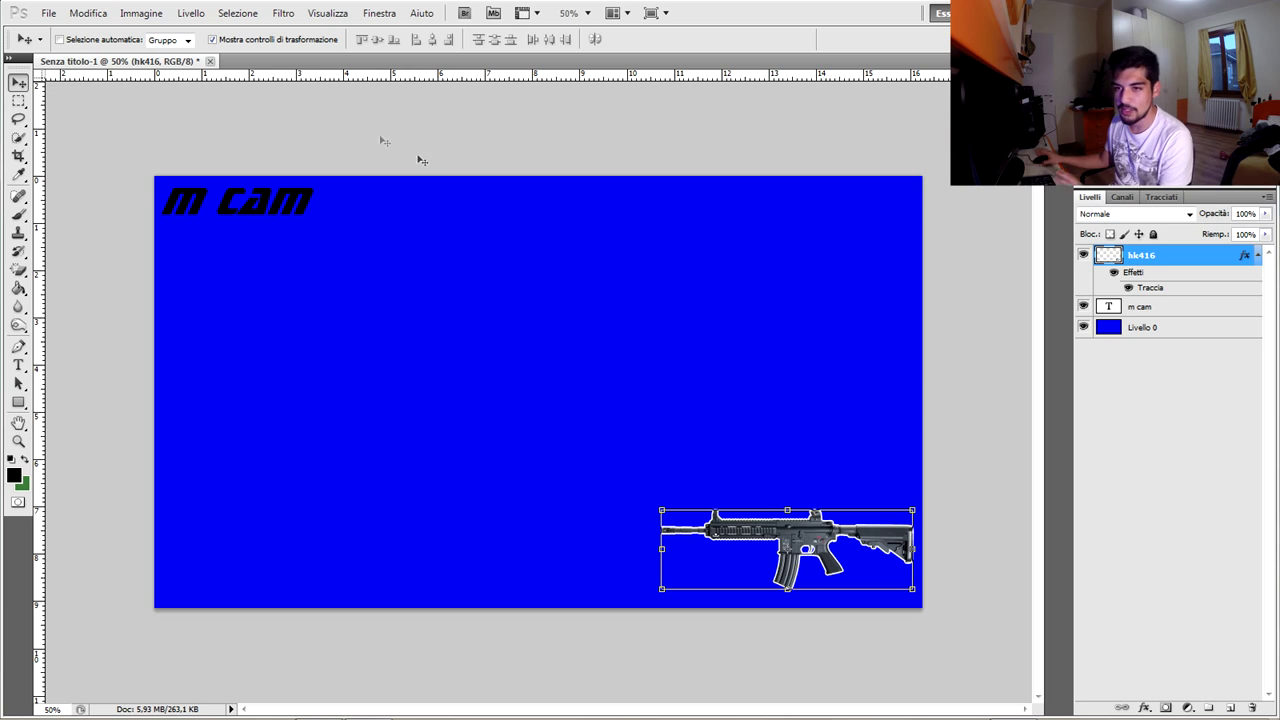
click(212, 40)
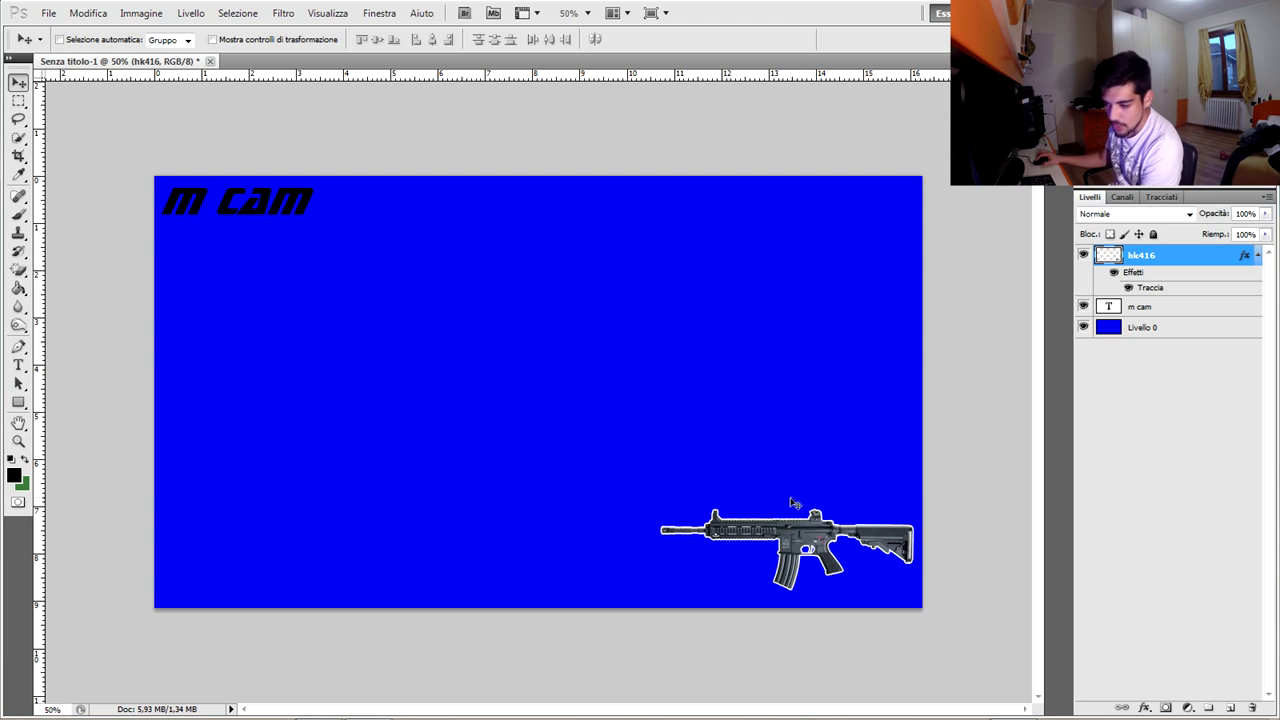
Disable the hk416 layer's Stroke effect and add a black Color Overlay in Normal mode at 100% opacity
double_click(1179, 260)
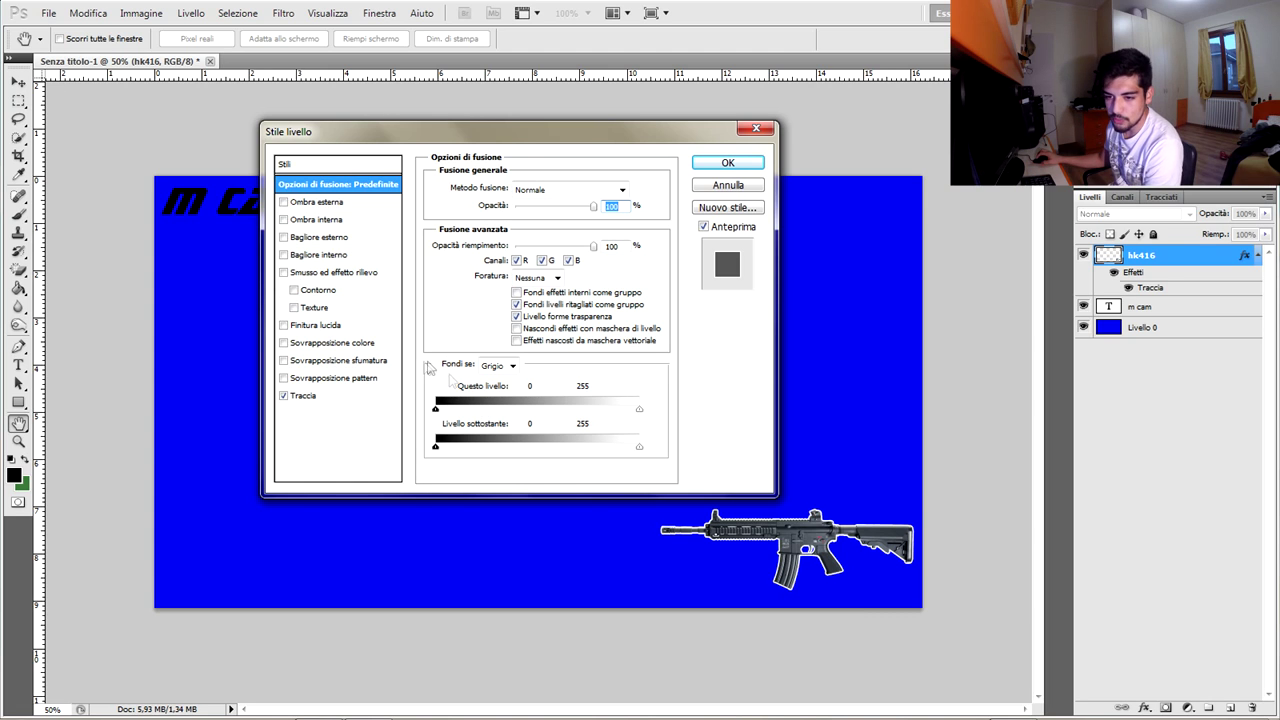
click(284, 396)
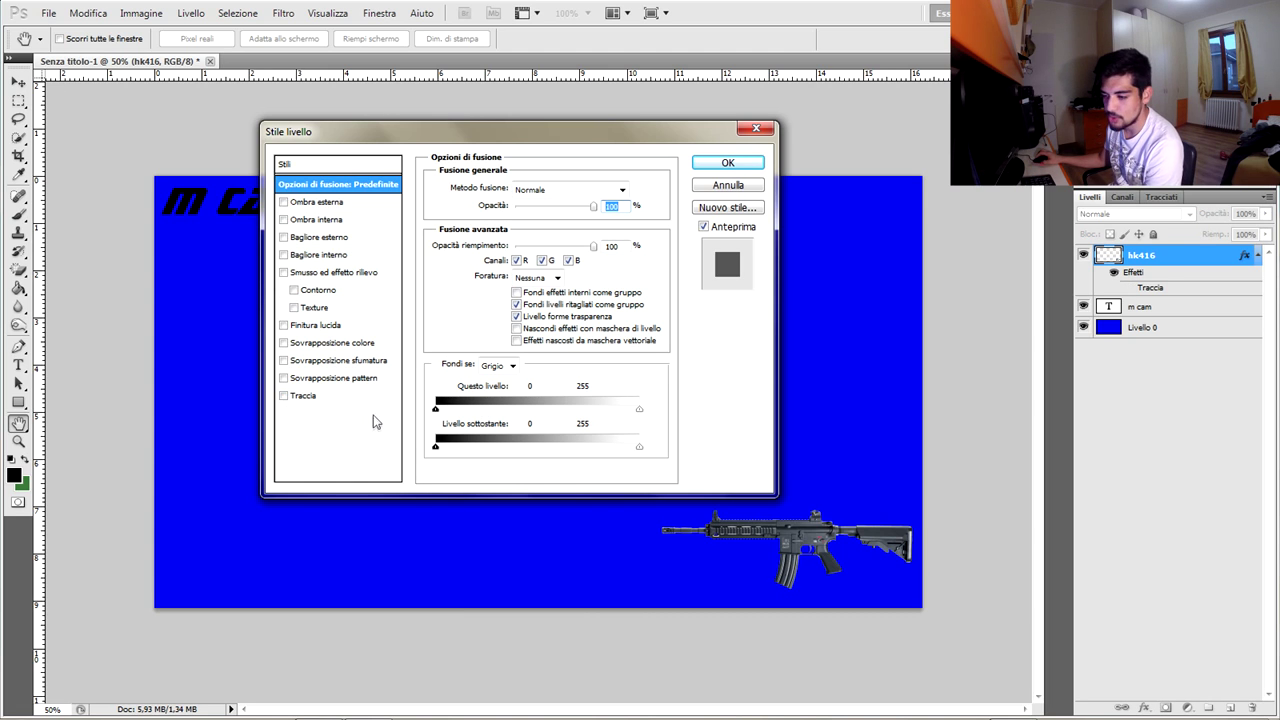
click(322, 344)
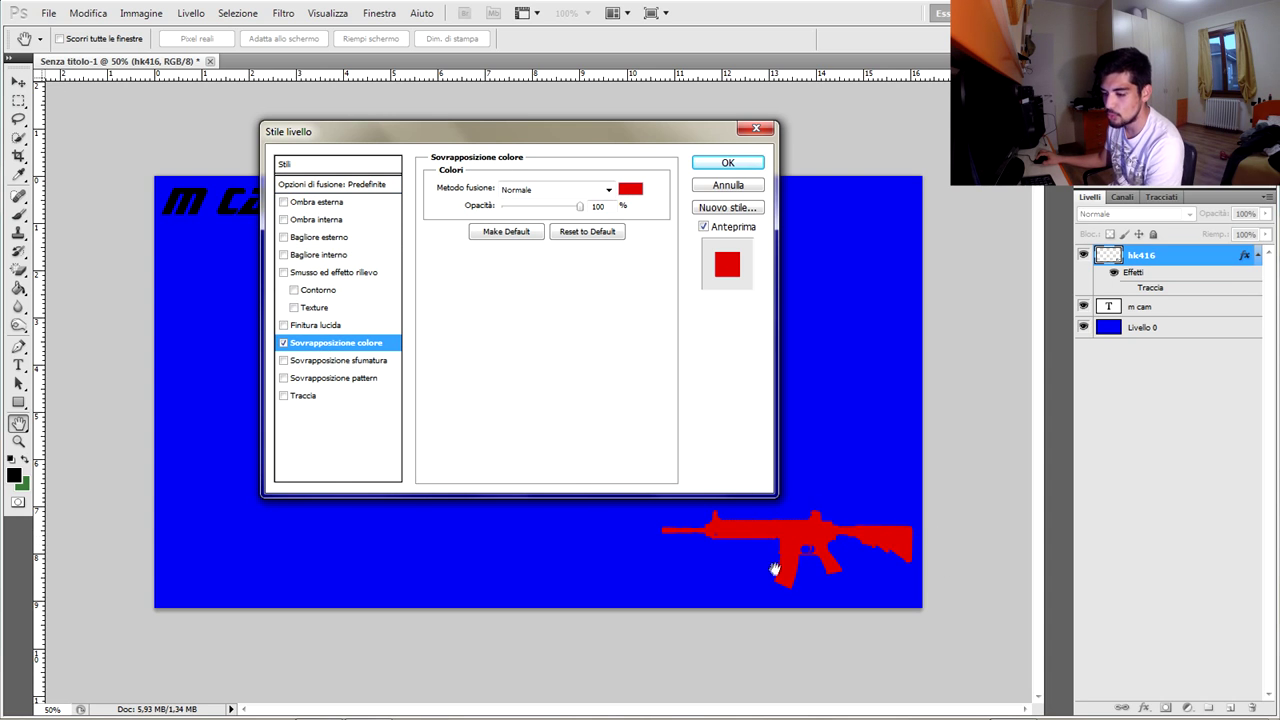
click(630, 189)
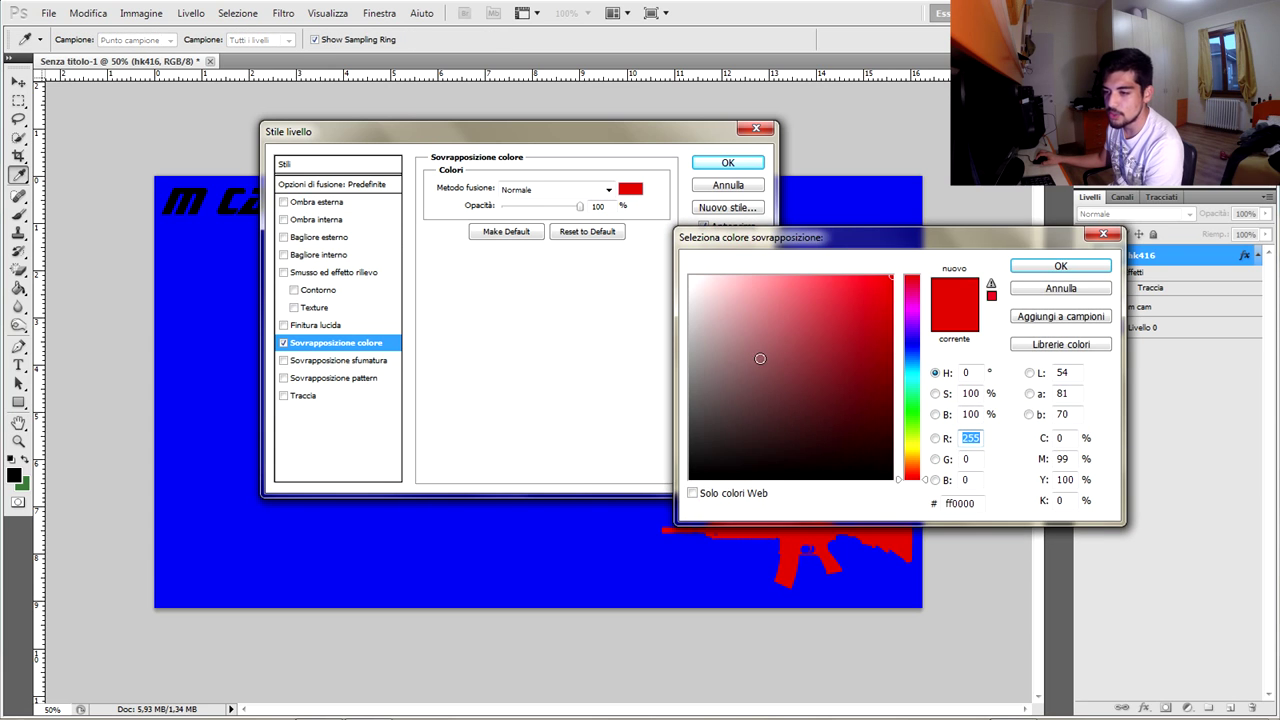
drag(715, 434, 676, 500)
click(1060, 265)
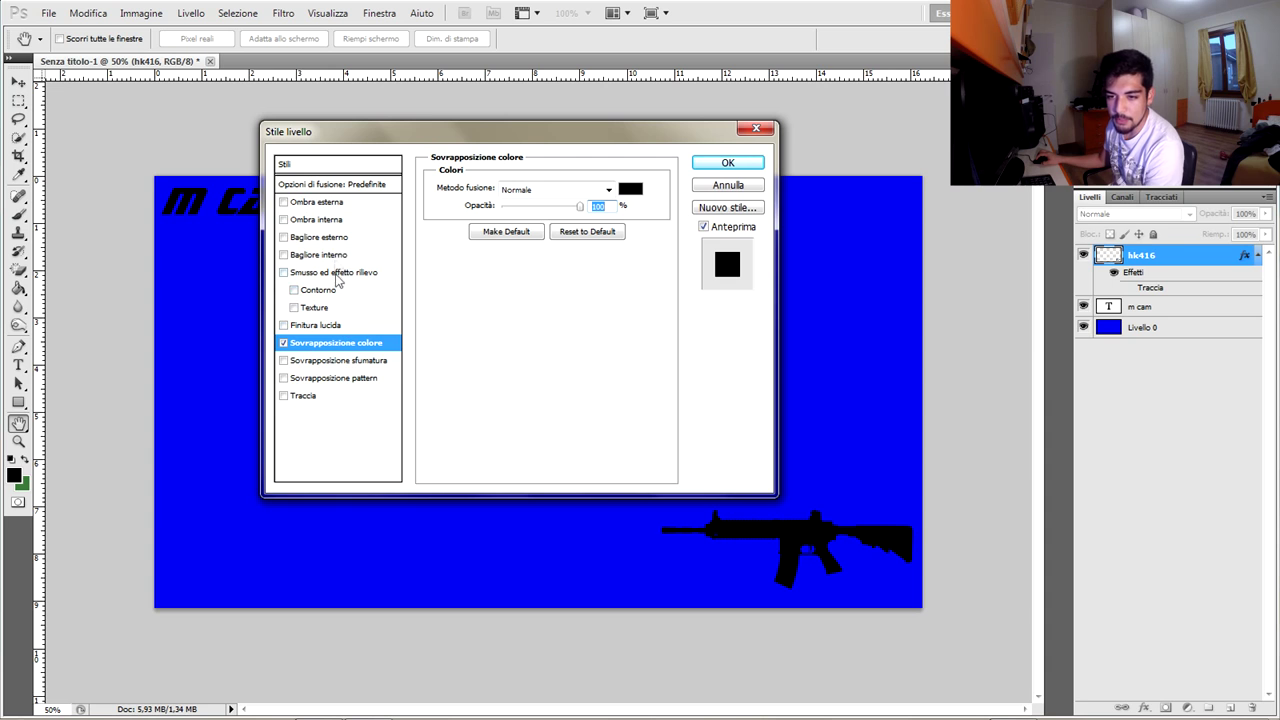
Add a white (ffffff) Outer Glow to the hk416 layer at 75% opacity and 5 px size
click(322, 238)
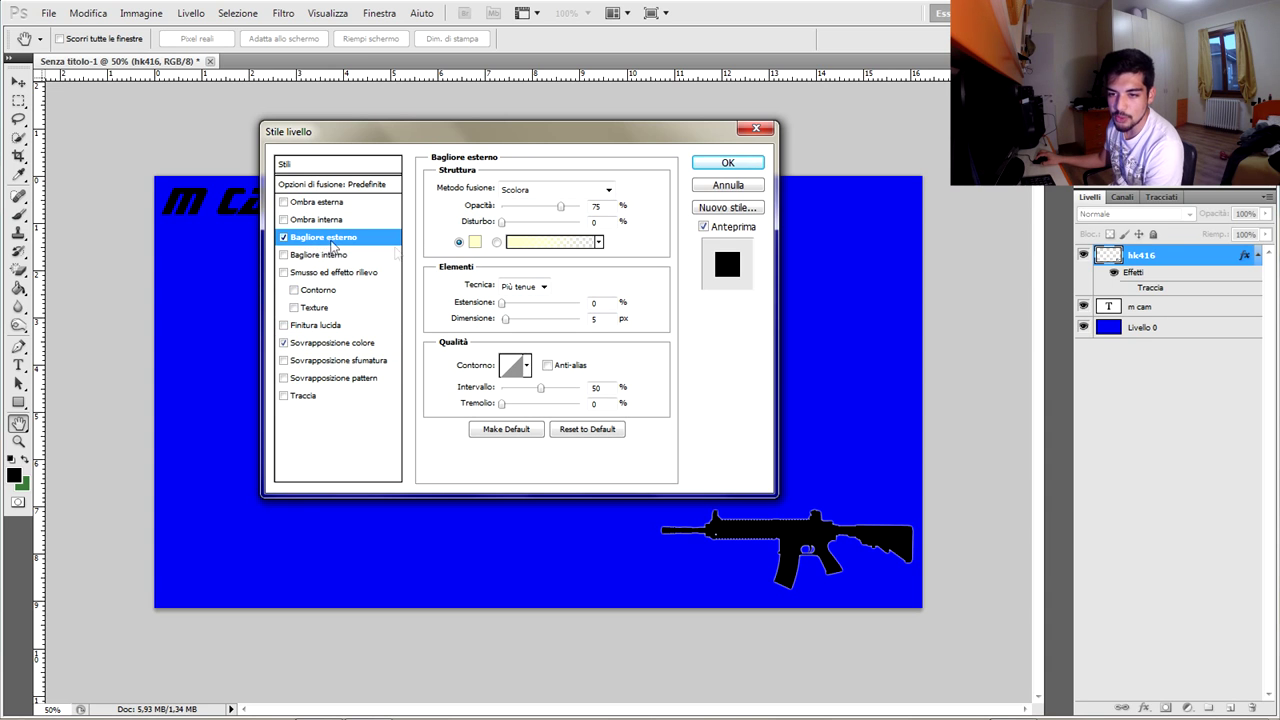
click(475, 243)
drag(849, 313, 660, 262)
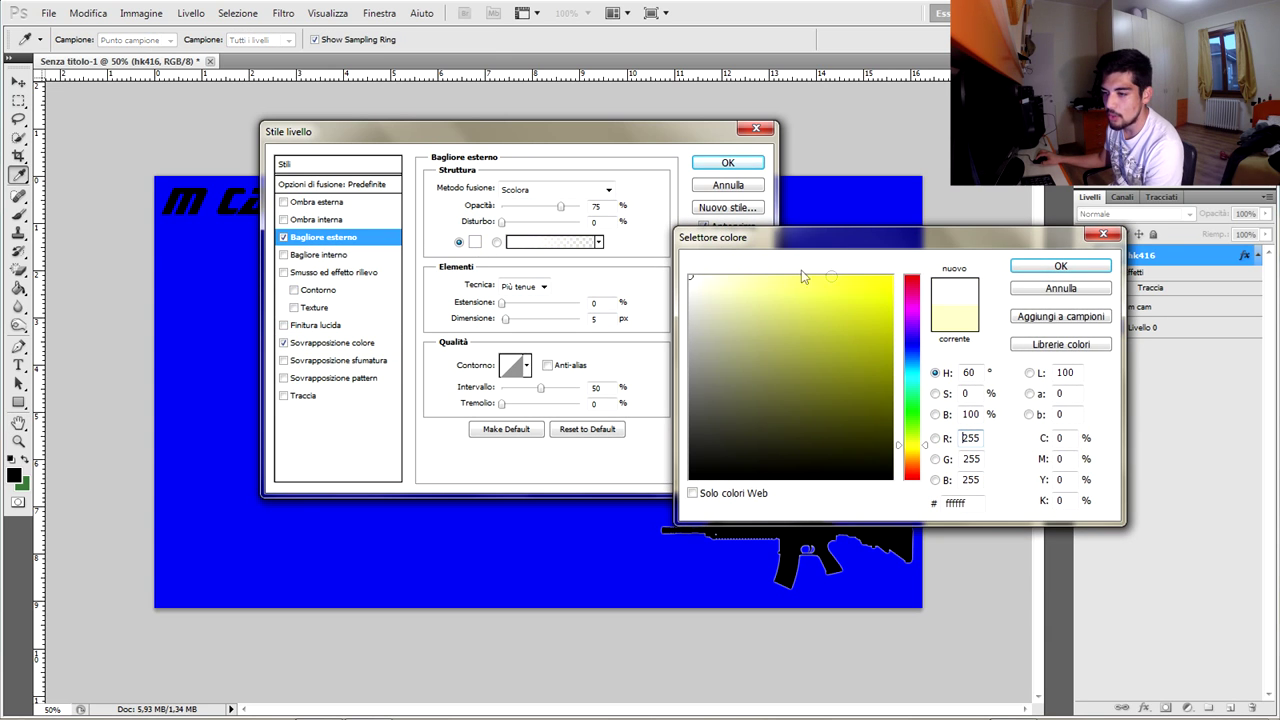
click(1046, 268)
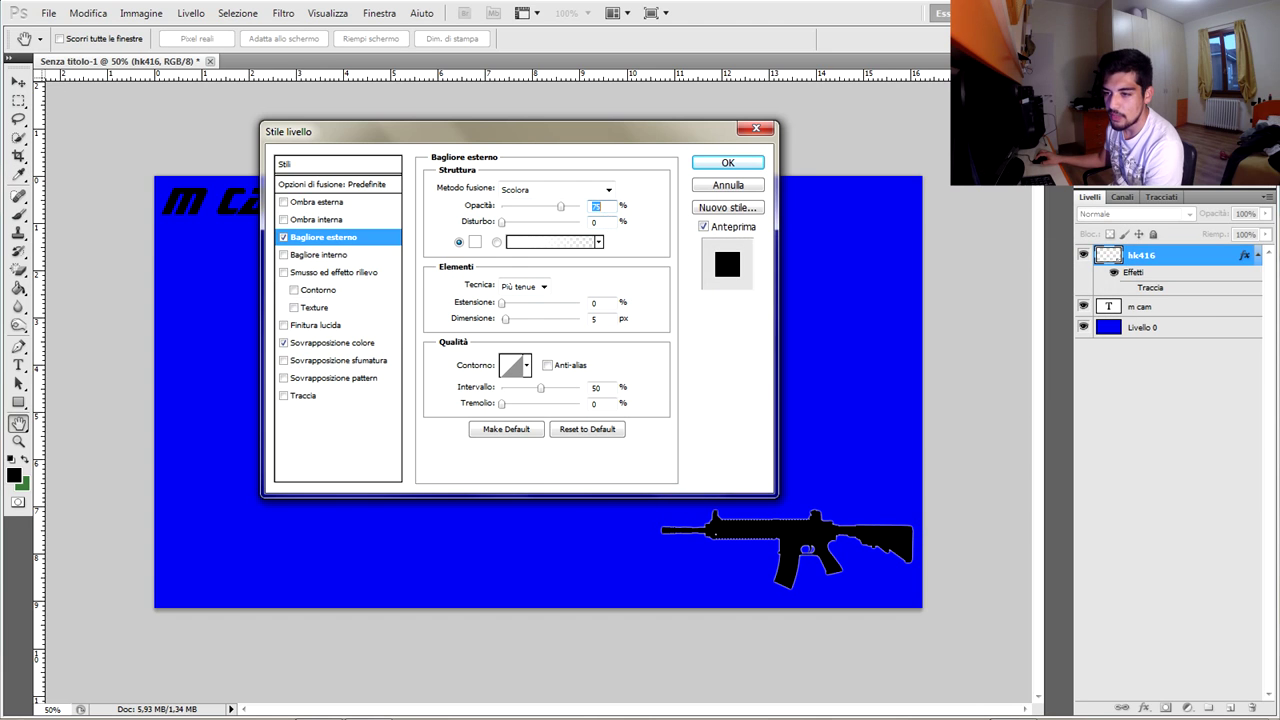
click(725, 163)
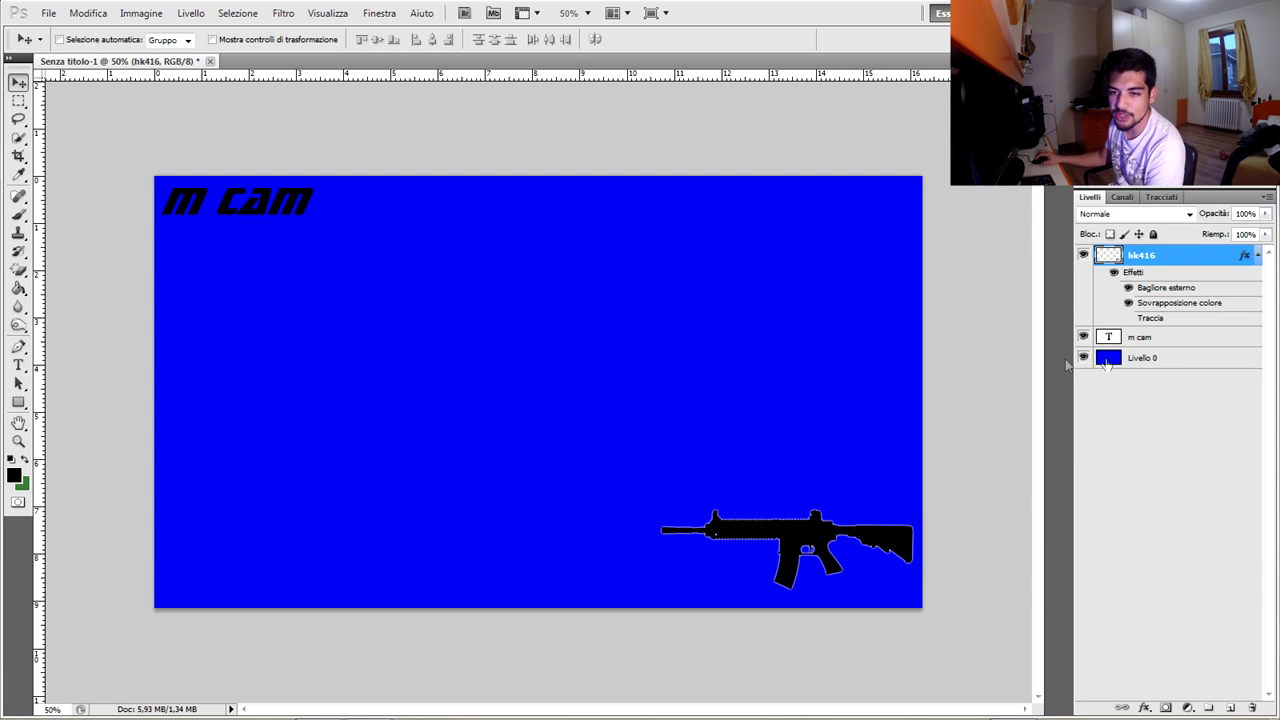
Apply a white (ffffff) Outer Glow to the "m cam" text layer at 75% opacity and 5 px size
click(1178, 342)
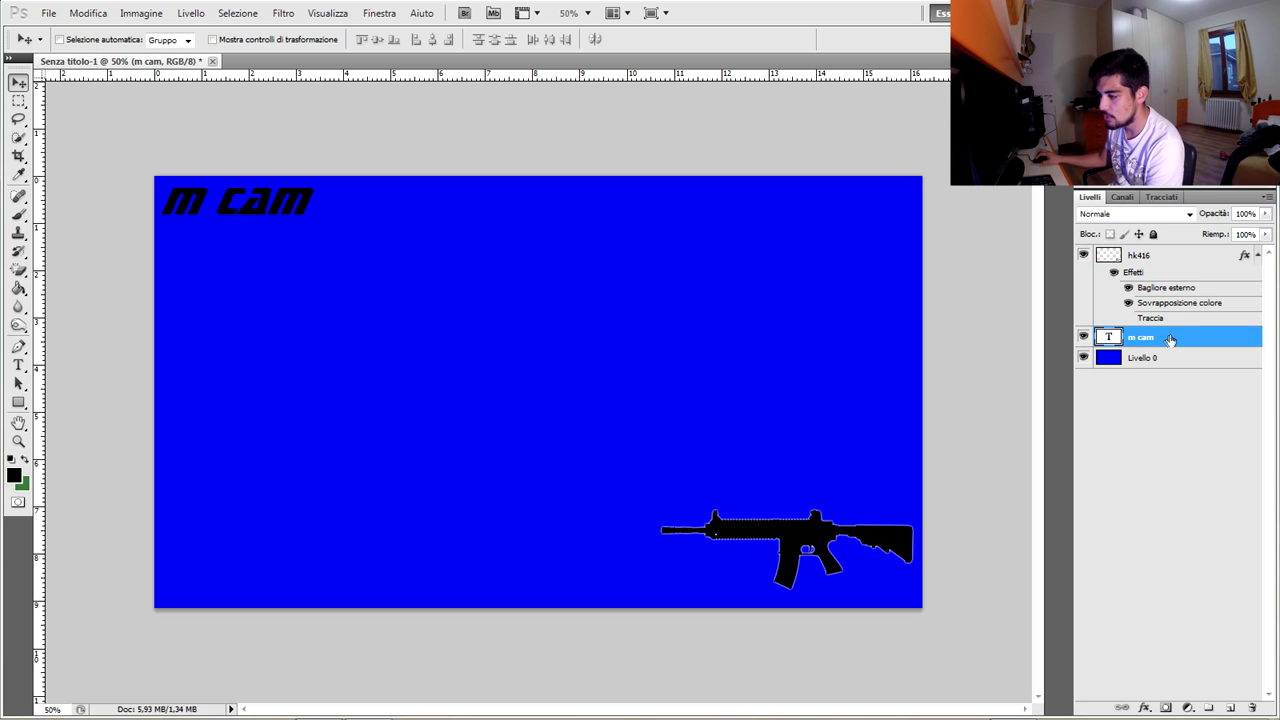
double_click(1176, 340)
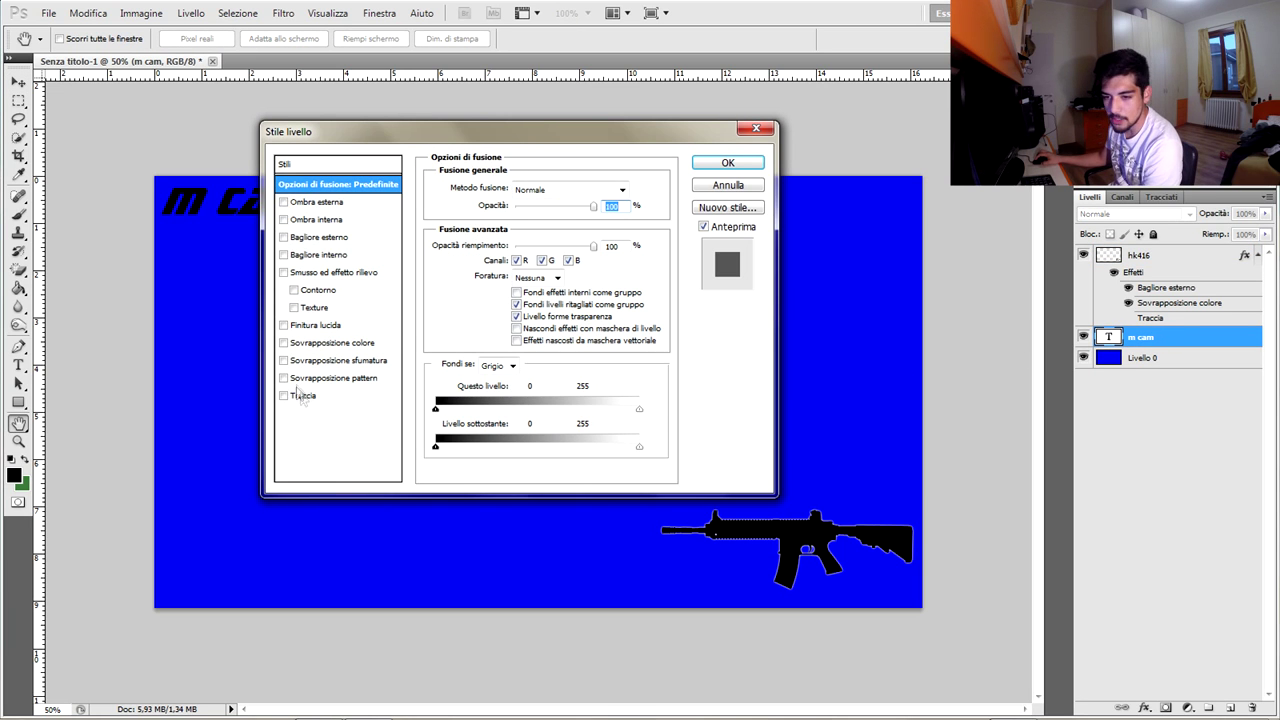
click(320, 242)
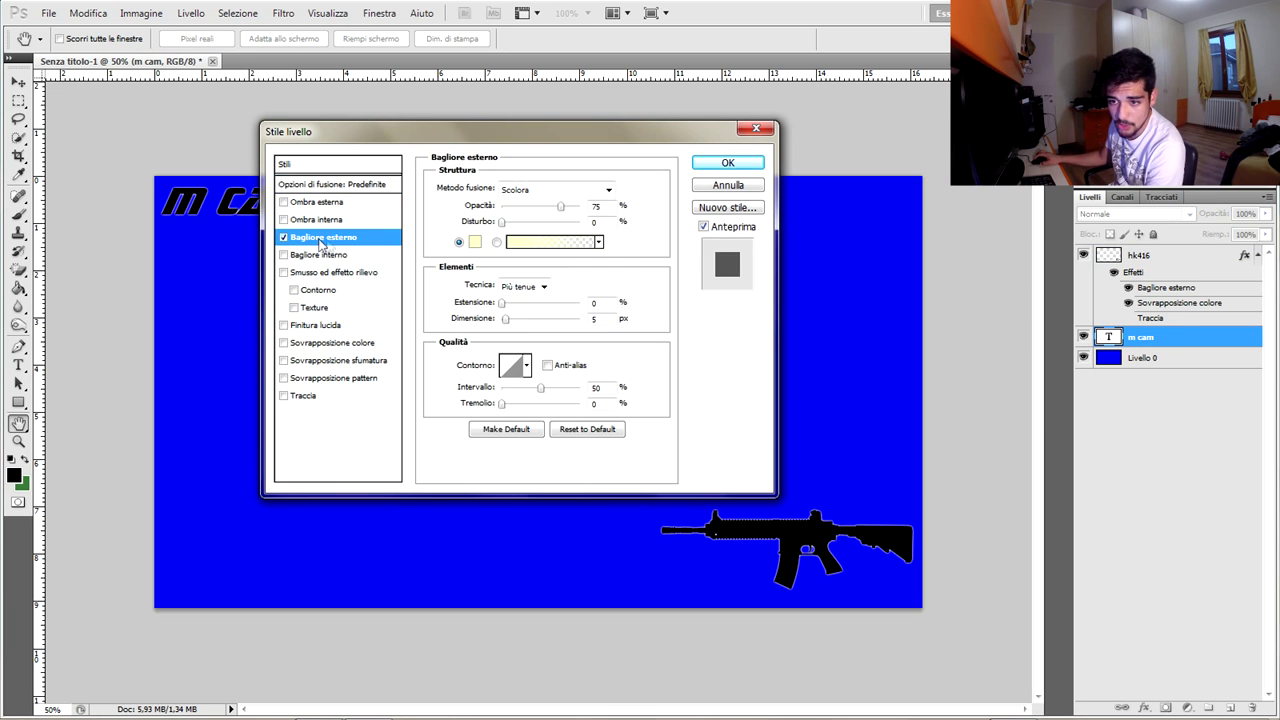
click(475, 243)
drag(791, 361, 668, 238)
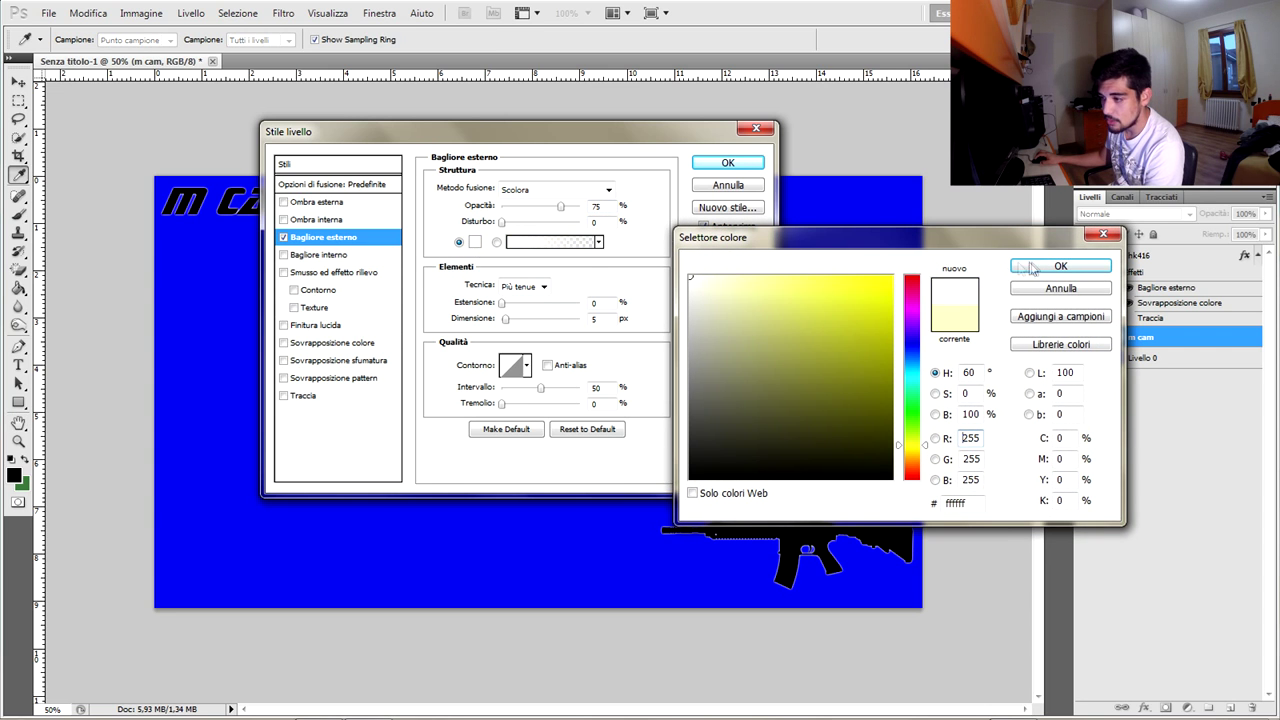
click(1060, 266)
click(730, 166)
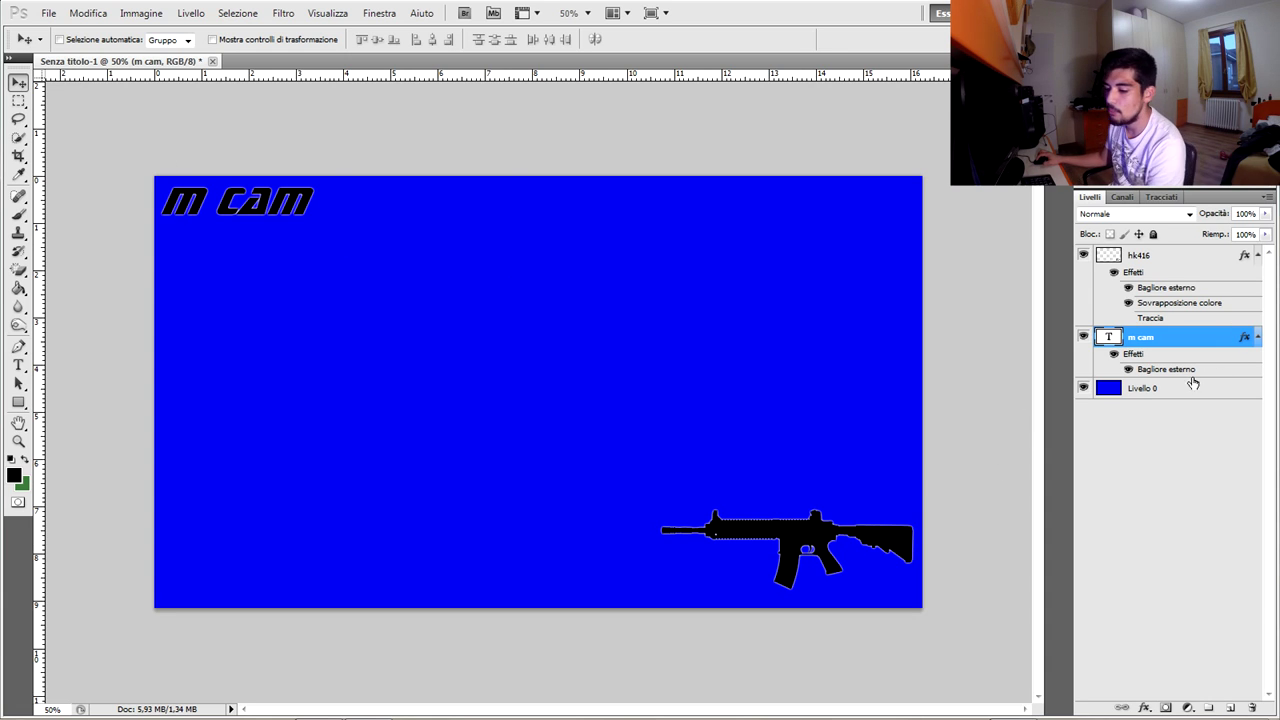
Lower the hk416 layer's opacity to 79%
click(1209, 262)
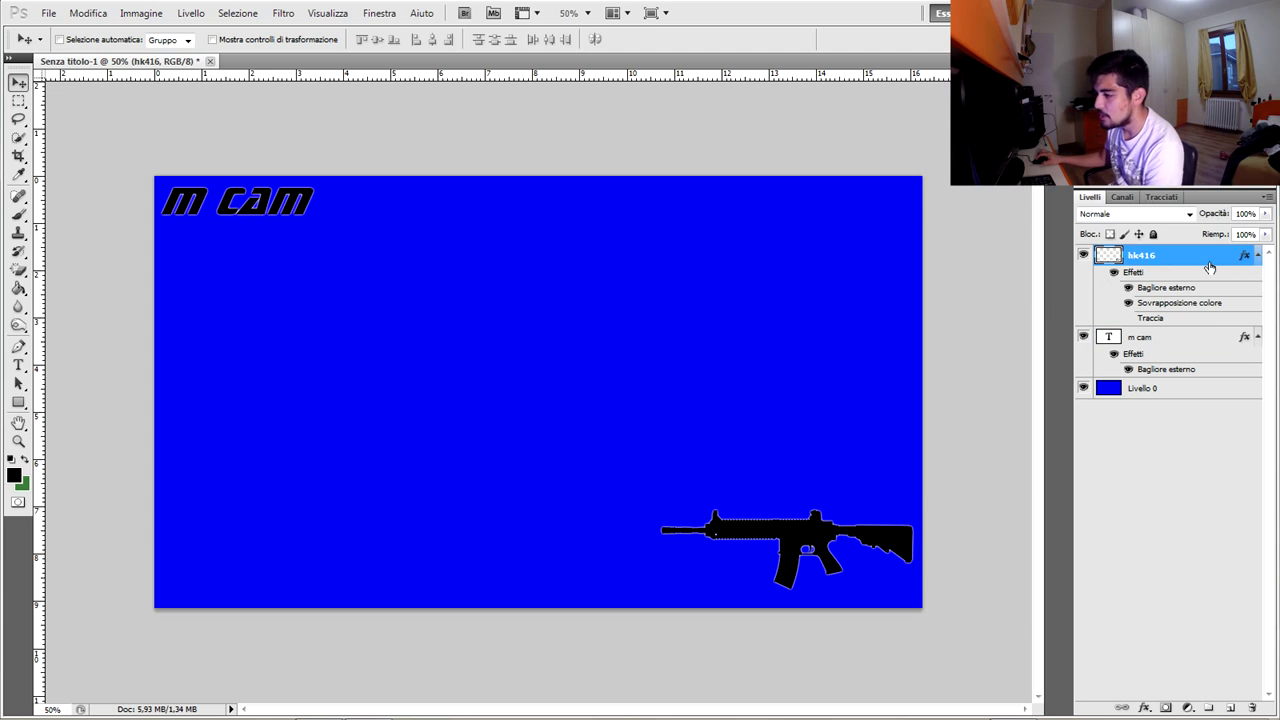
click(1268, 213)
click(1246, 232)
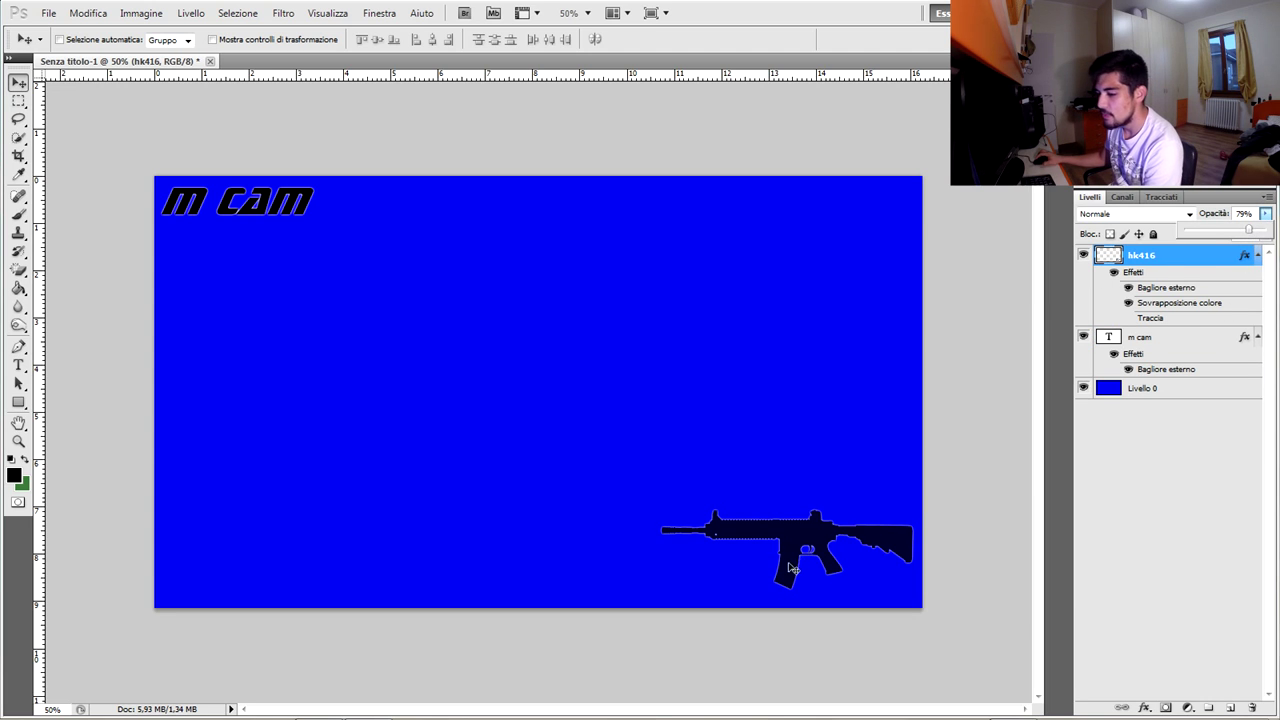
key(Return)
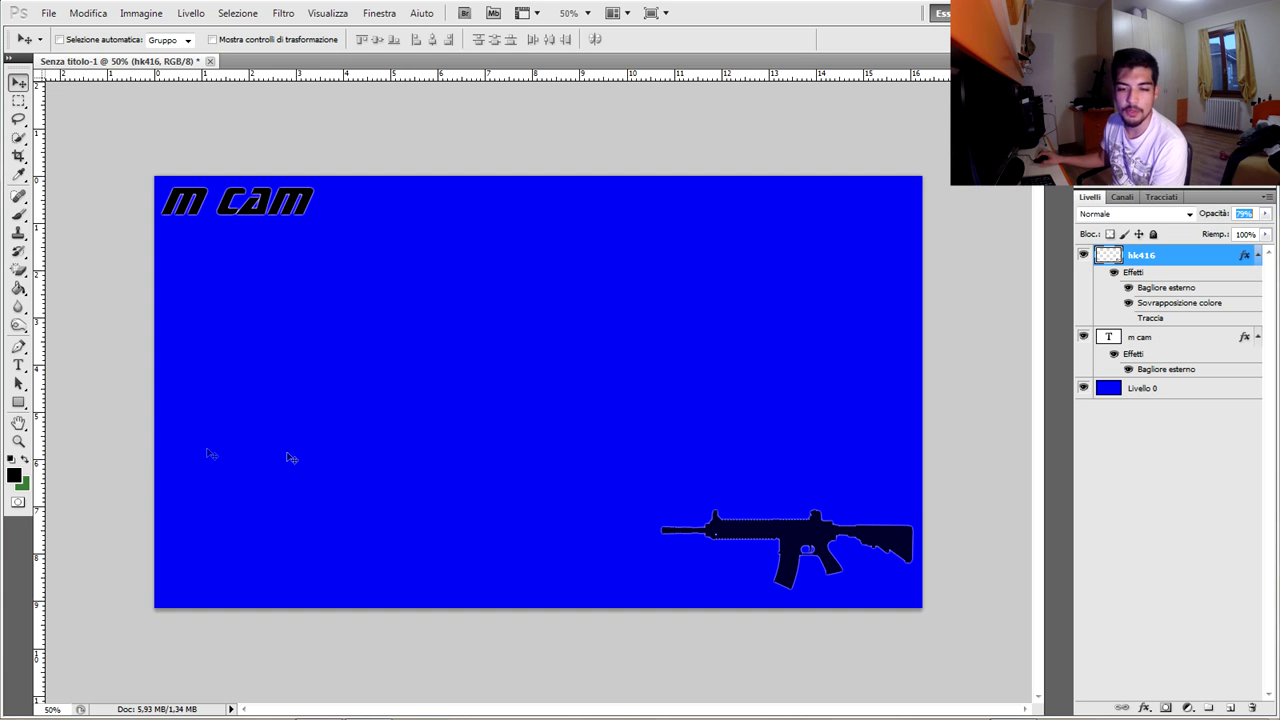
Draw a black rectangle in the upper-right area of the canvas and a small black ellipse left of its centre
click(18, 401)
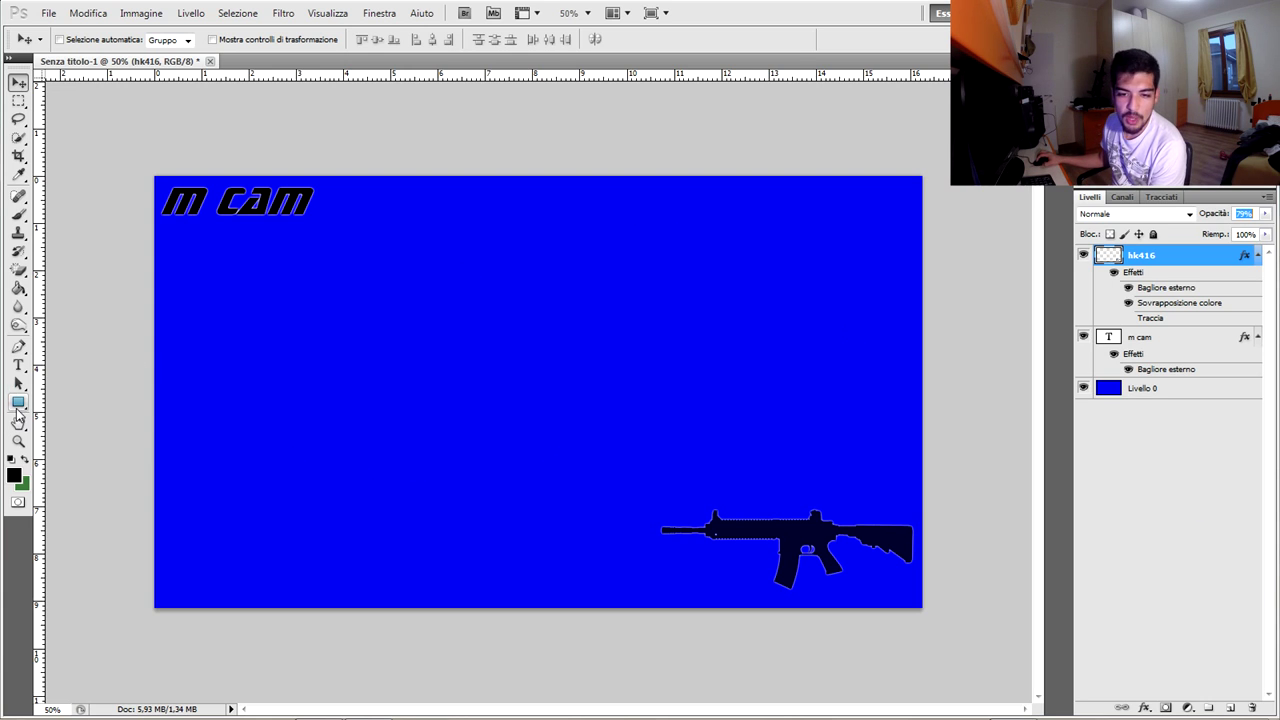
drag(716, 241, 851, 351)
click(196, 39)
drag(425, 384, 488, 458)
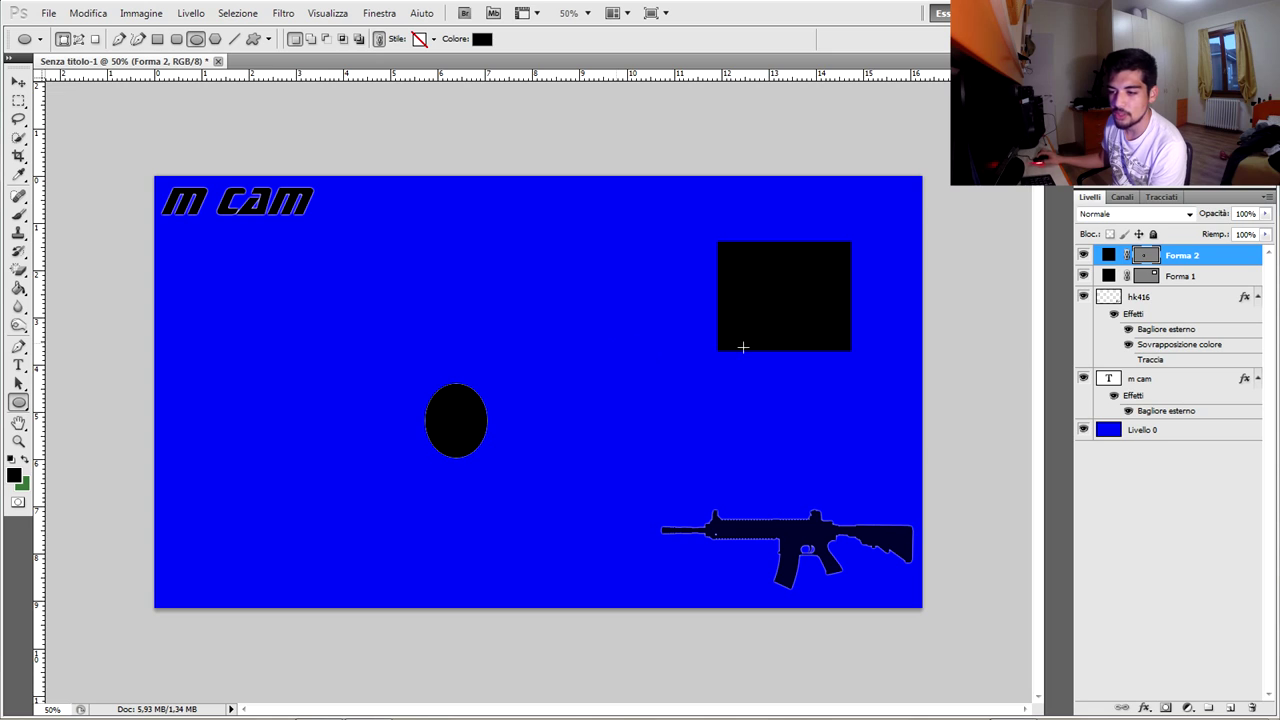
Reduce the opacity of the ellipse layer Forma 2 so the blue background shows through, leaving no layer selected
click(1200, 276)
click(1205, 258)
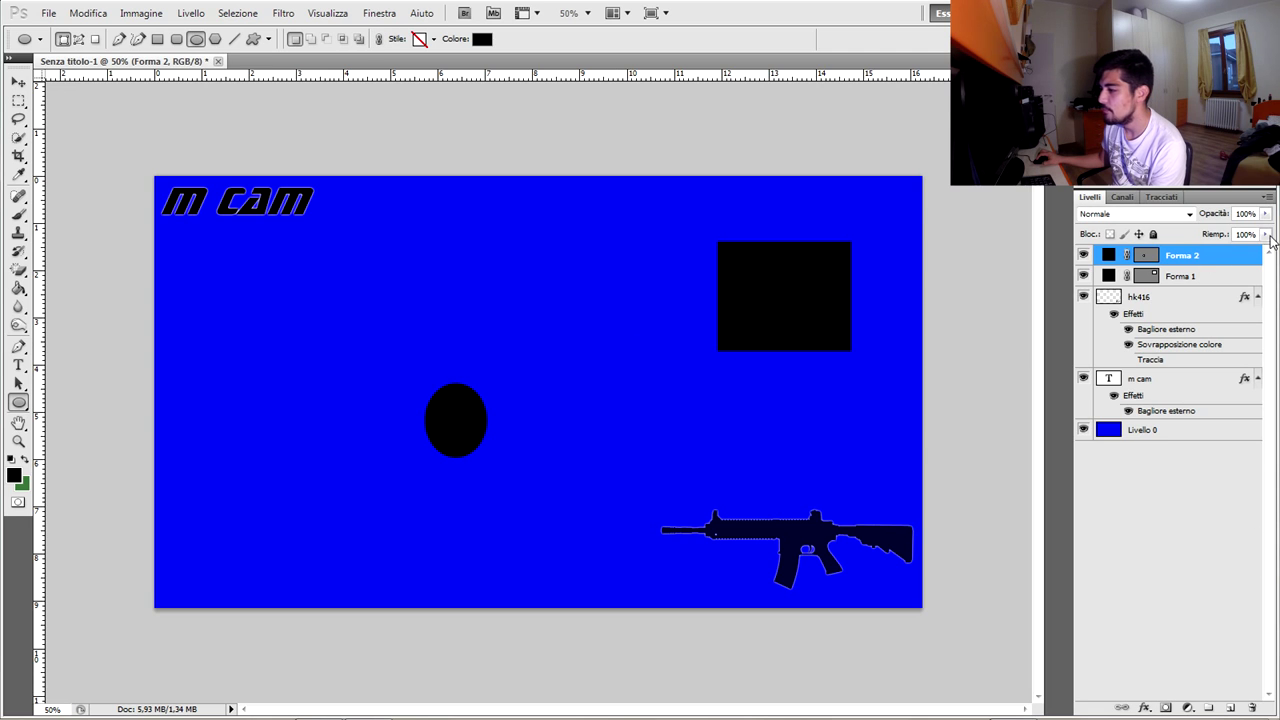
click(1266, 214)
drag(1266, 232, 1224, 236)
click(1157, 530)
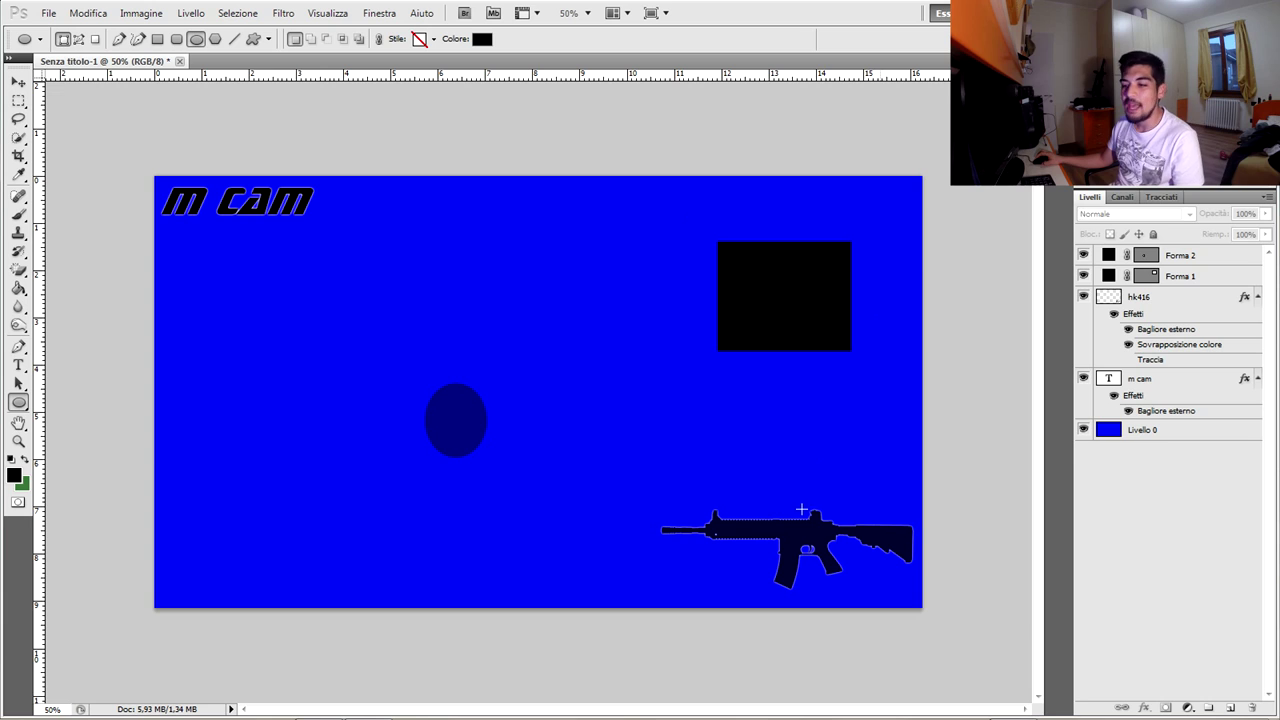
Hide the blue background layer Livello 0 and bring up the Save As dialog for the document
click(1083, 430)
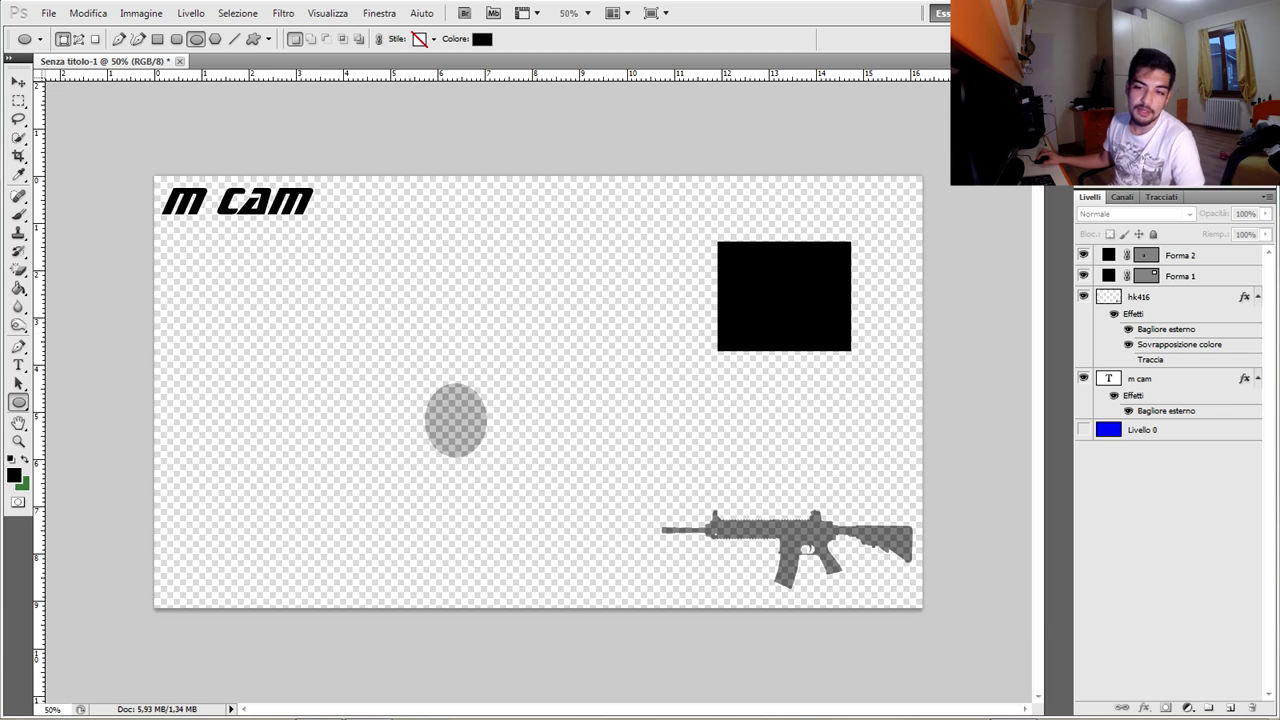
click(48, 13)
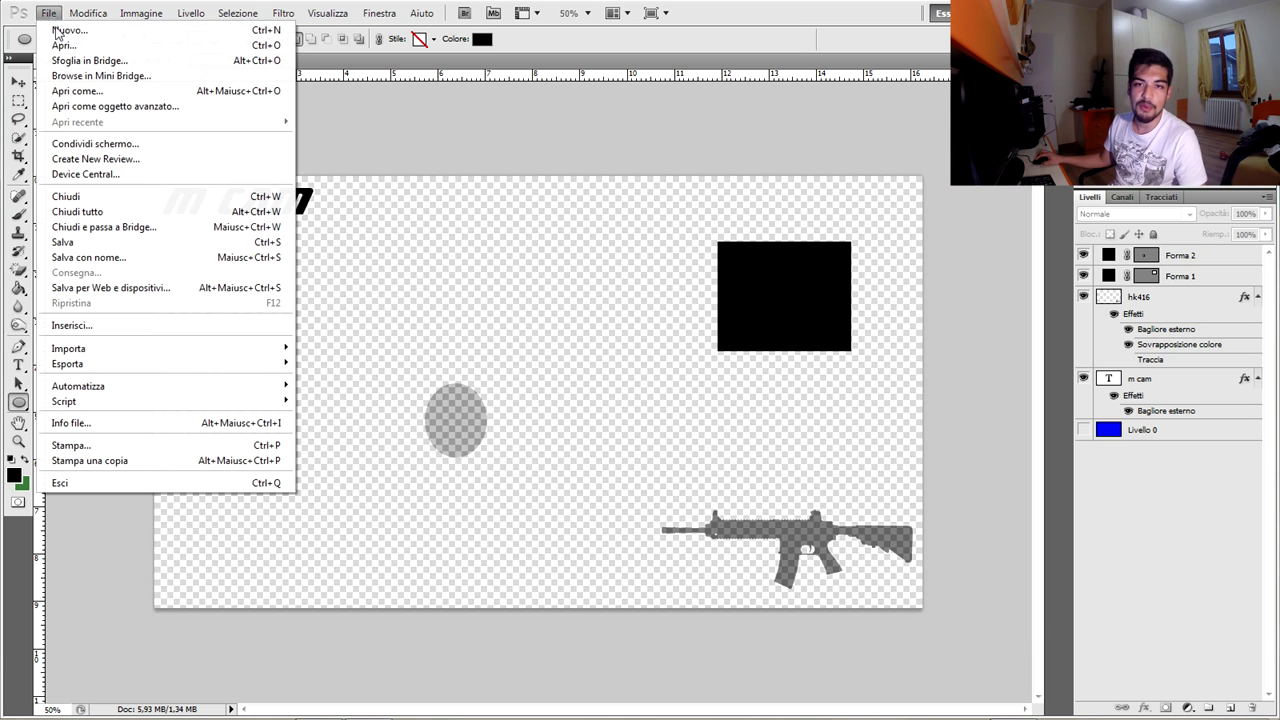
click(98, 258)
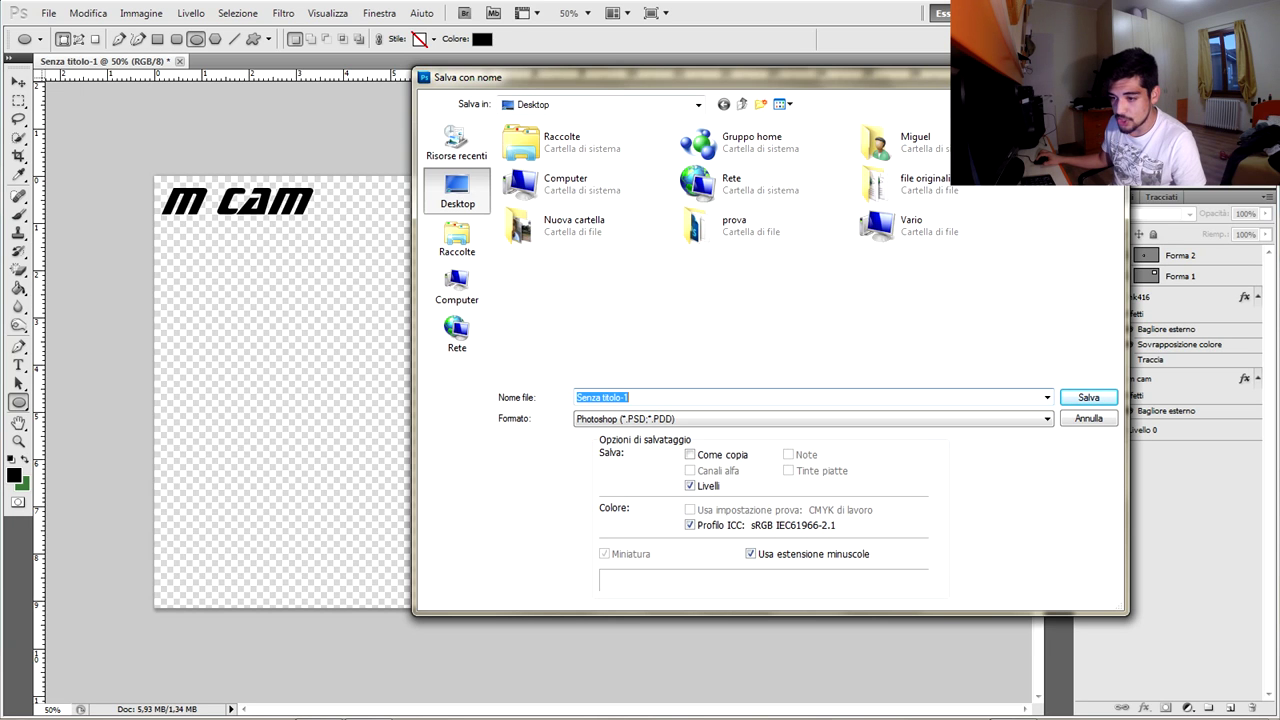
click(648, 421)
click(648, 421)
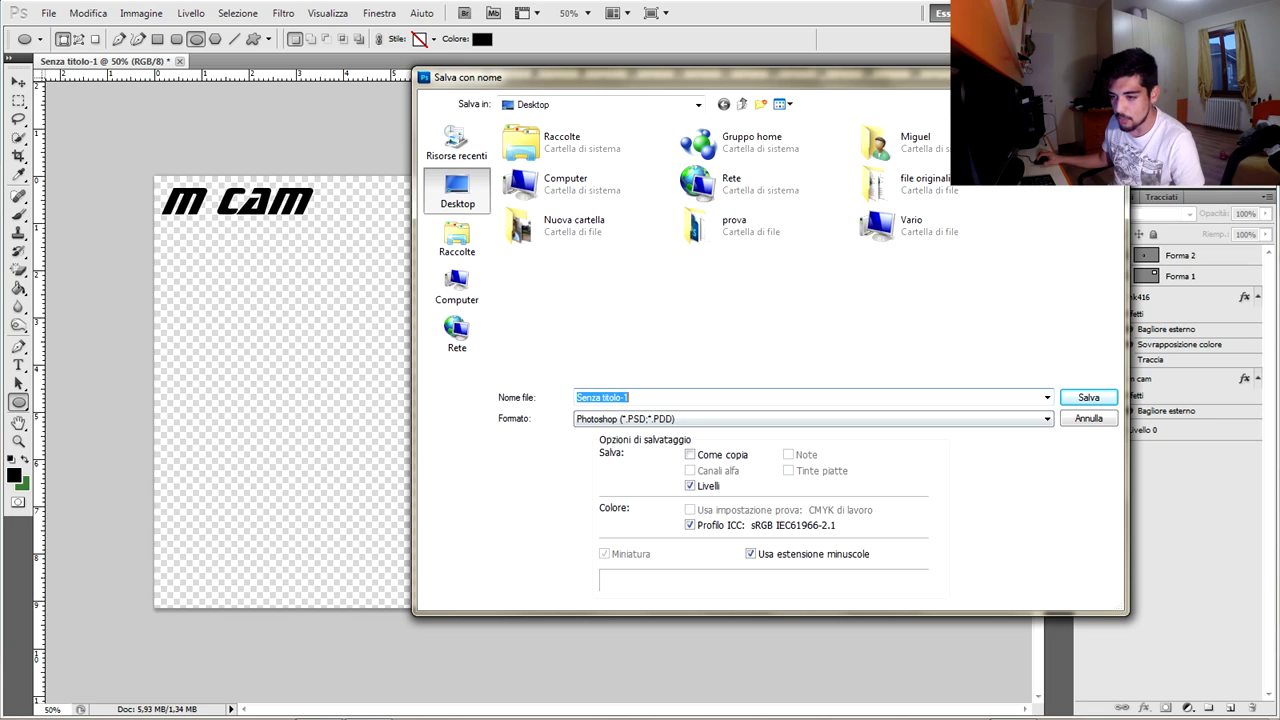
text(prova)
key(Return)
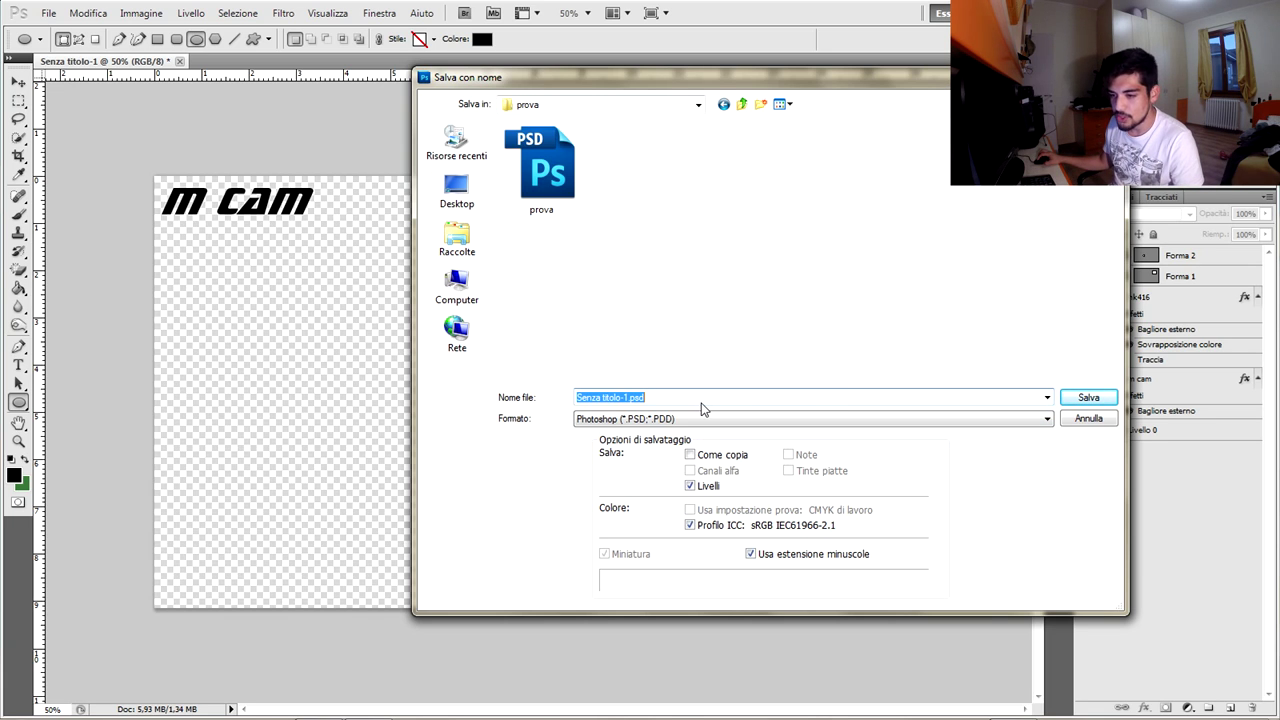
click(724, 105)
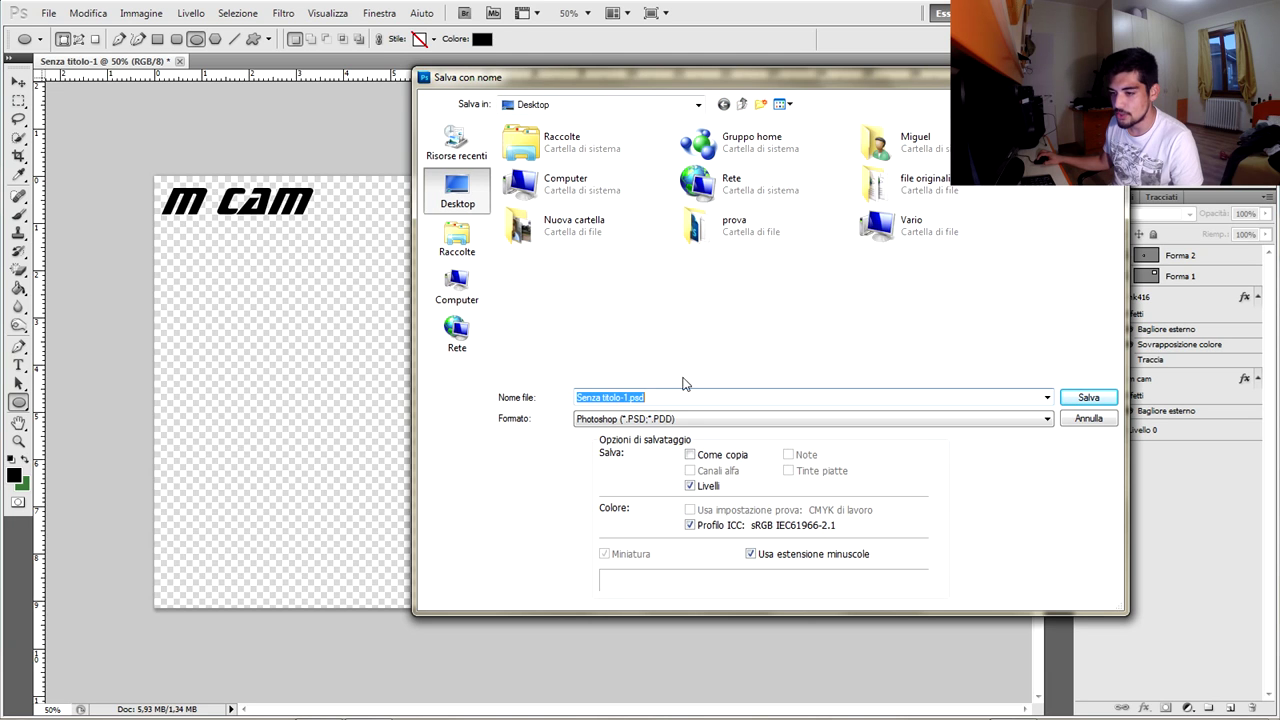
Save the document to the Desktop in Photoshop format under the file name 01
click(610, 397)
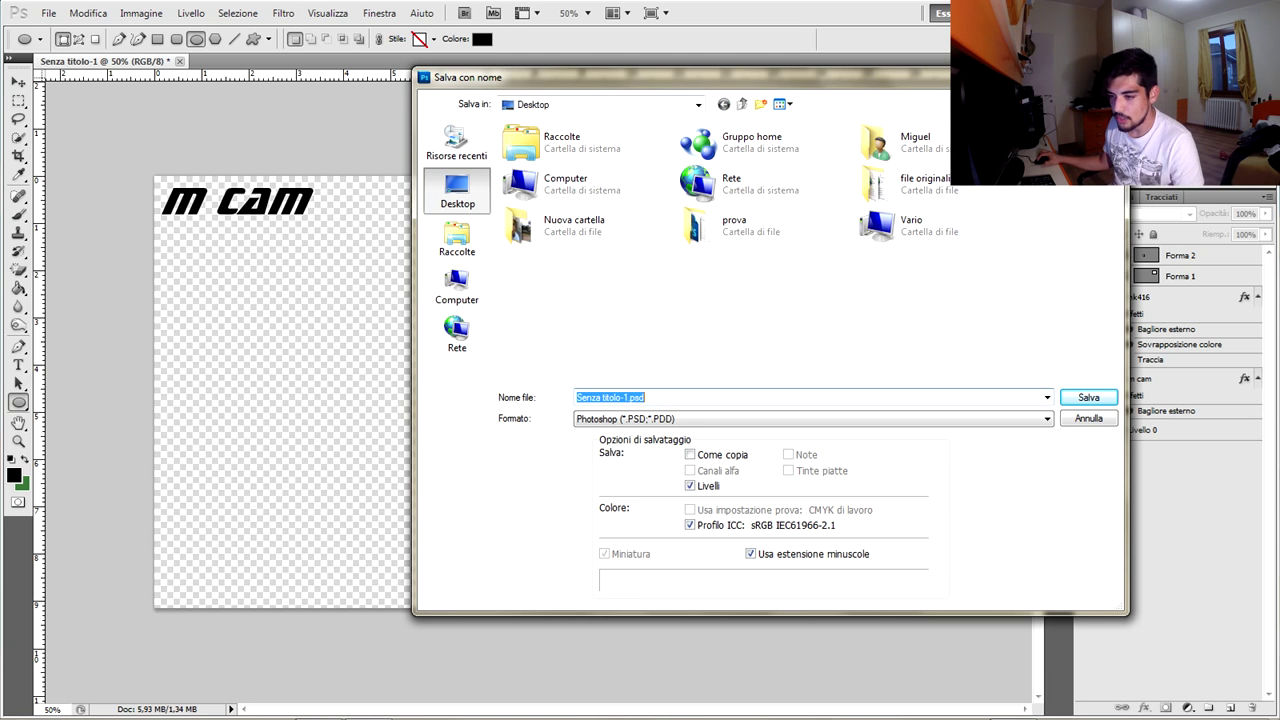
text(m)
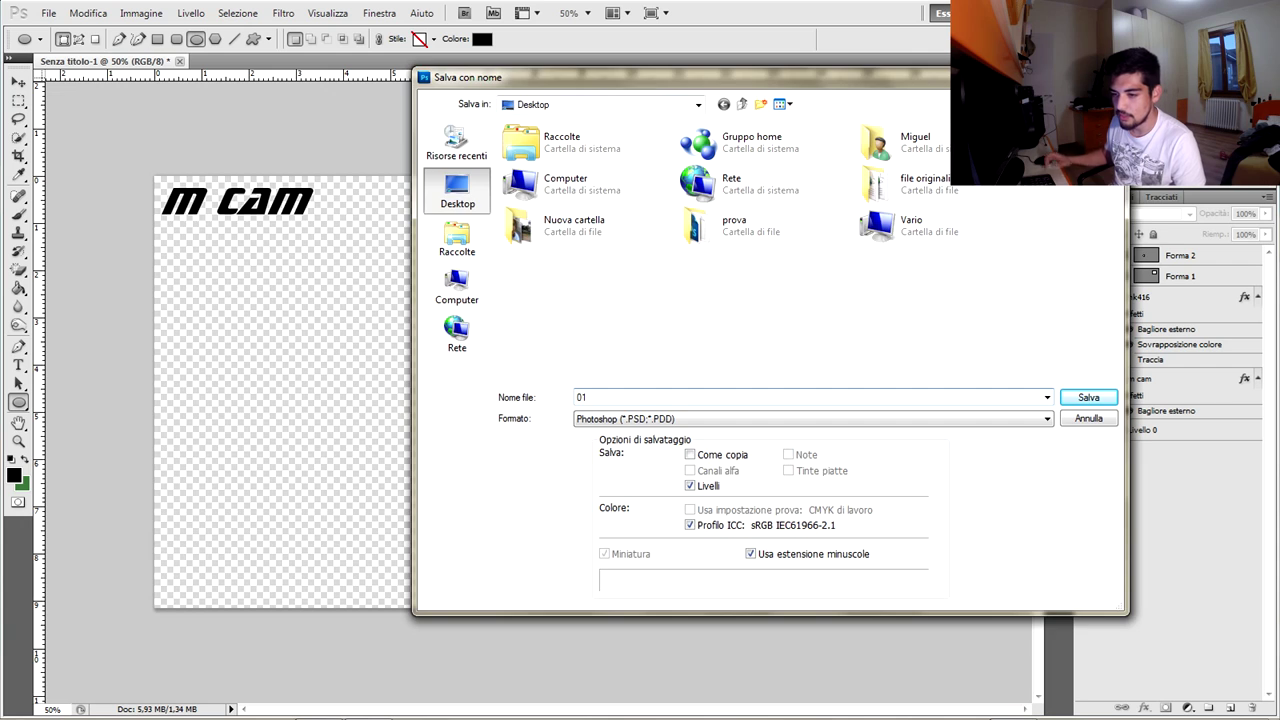
key(Return)
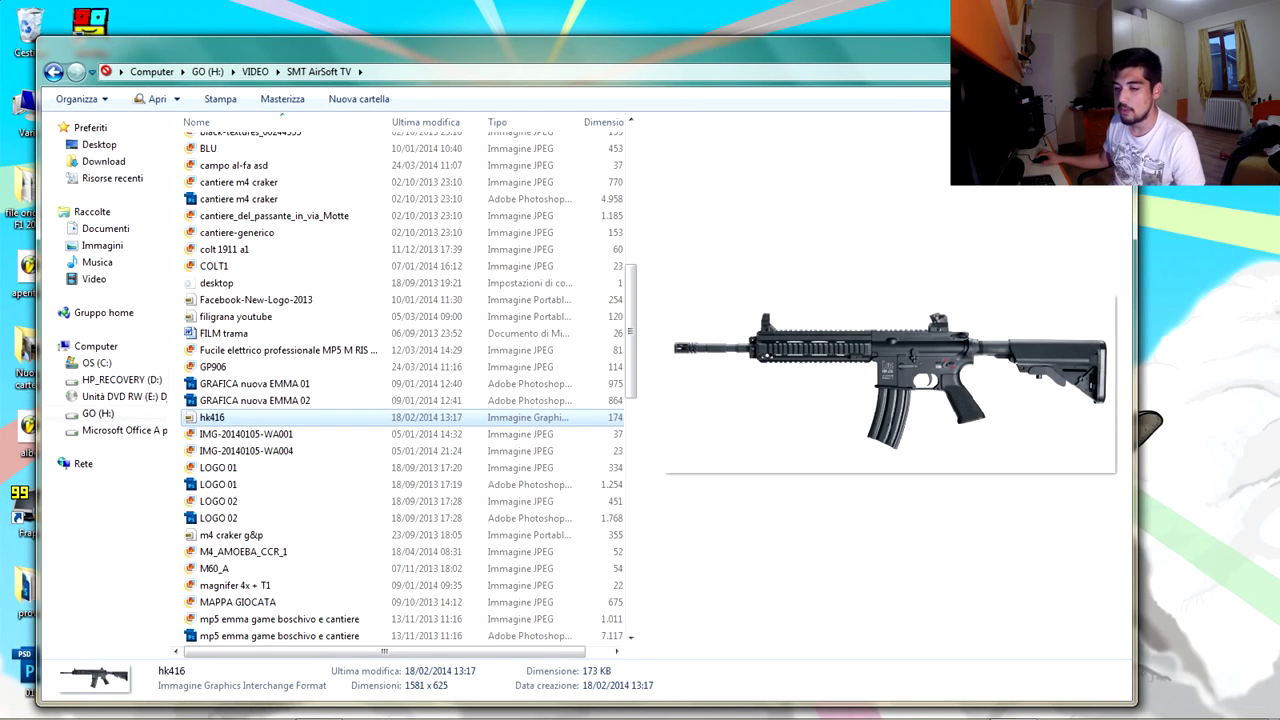
In Windows Explorer, go from SMT AirSoft TV into 00 - GAMES, 24 - Ganaghello 1080p (3_OBJ) (28-09-2014) and its video 1080p folder
click(240, 249)
scroll(240, 255, up, 10)
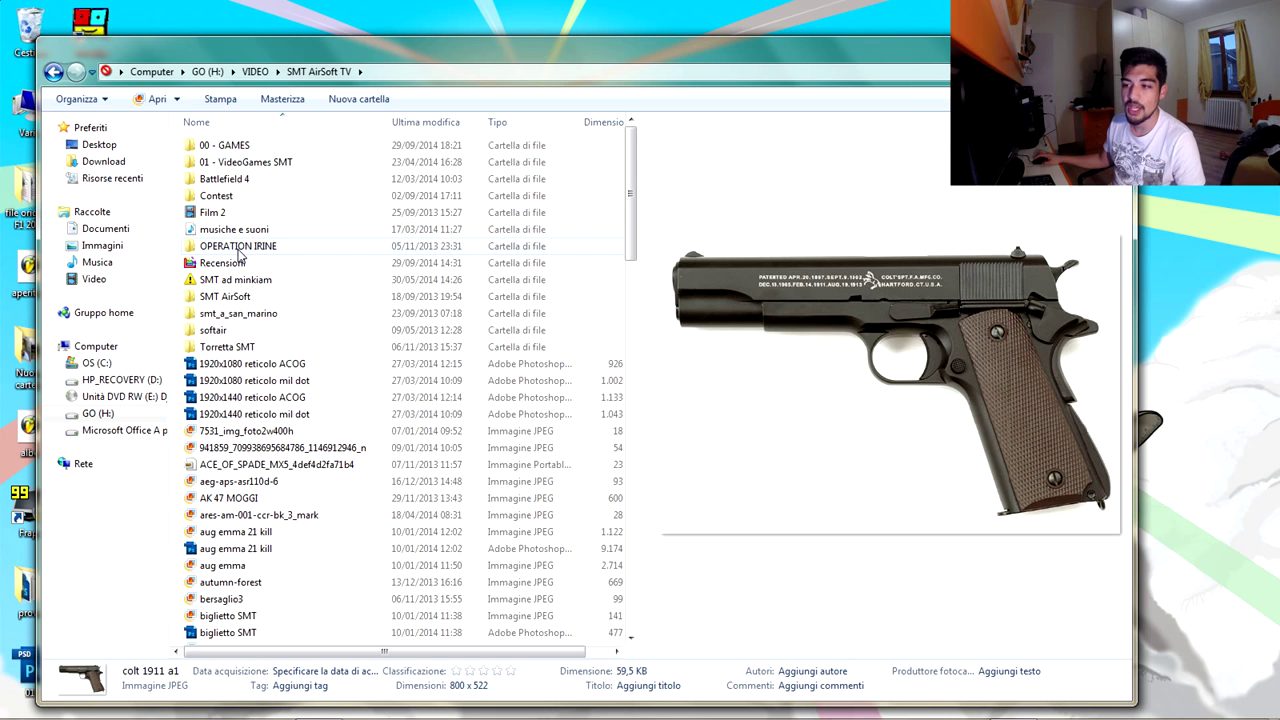
double_click(234, 145)
double_click(250, 381)
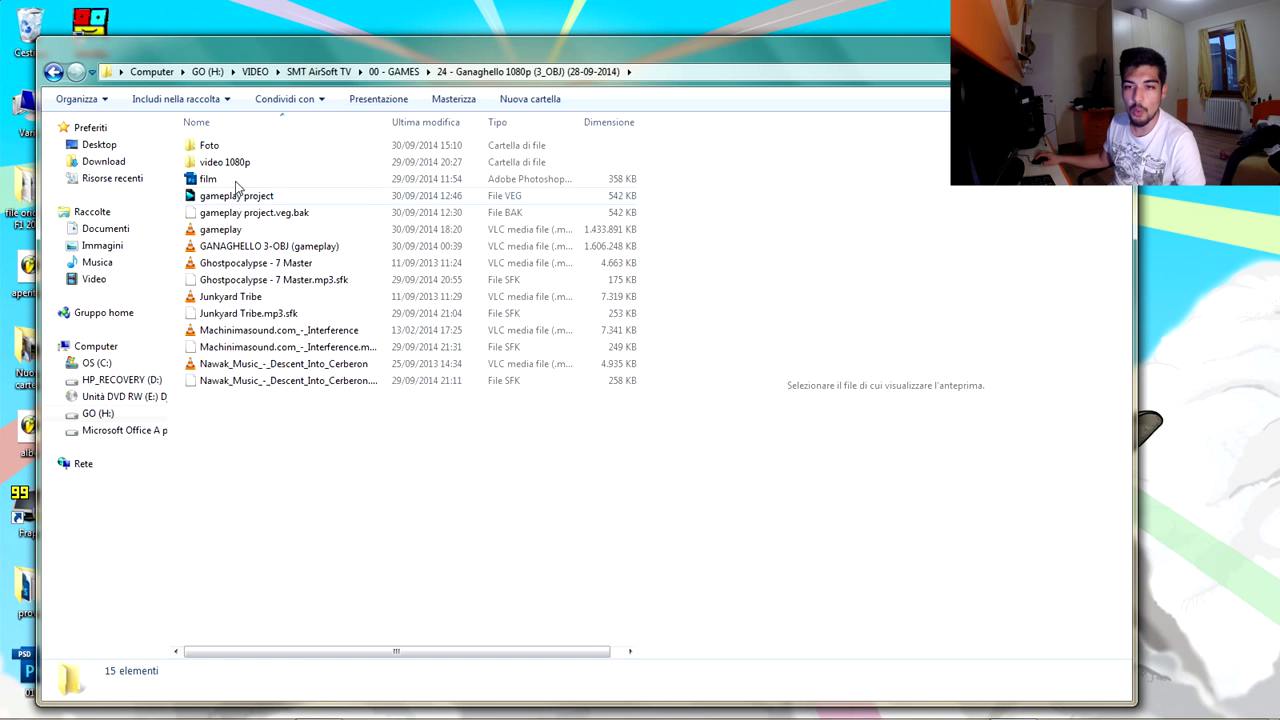
double_click(236, 163)
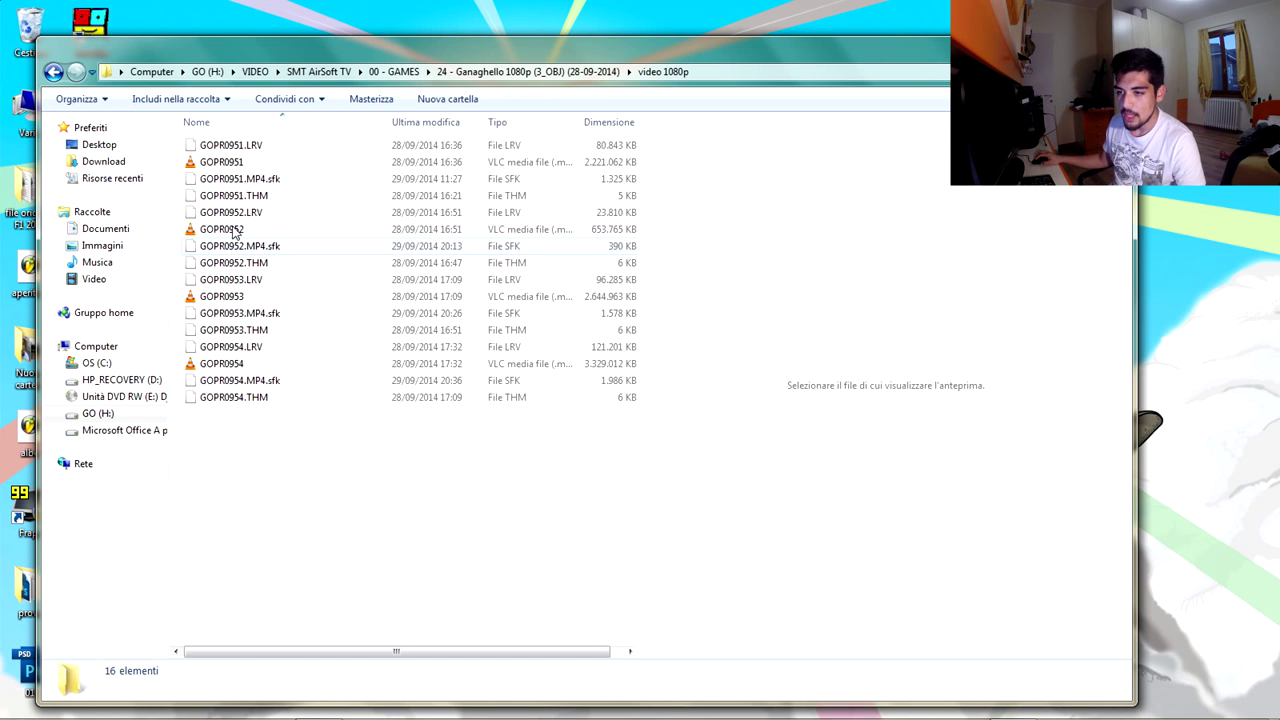
Place the GOPR0952 video at the start of the Vegas Pro timeline and match the project video settings to it
click(225, 229)
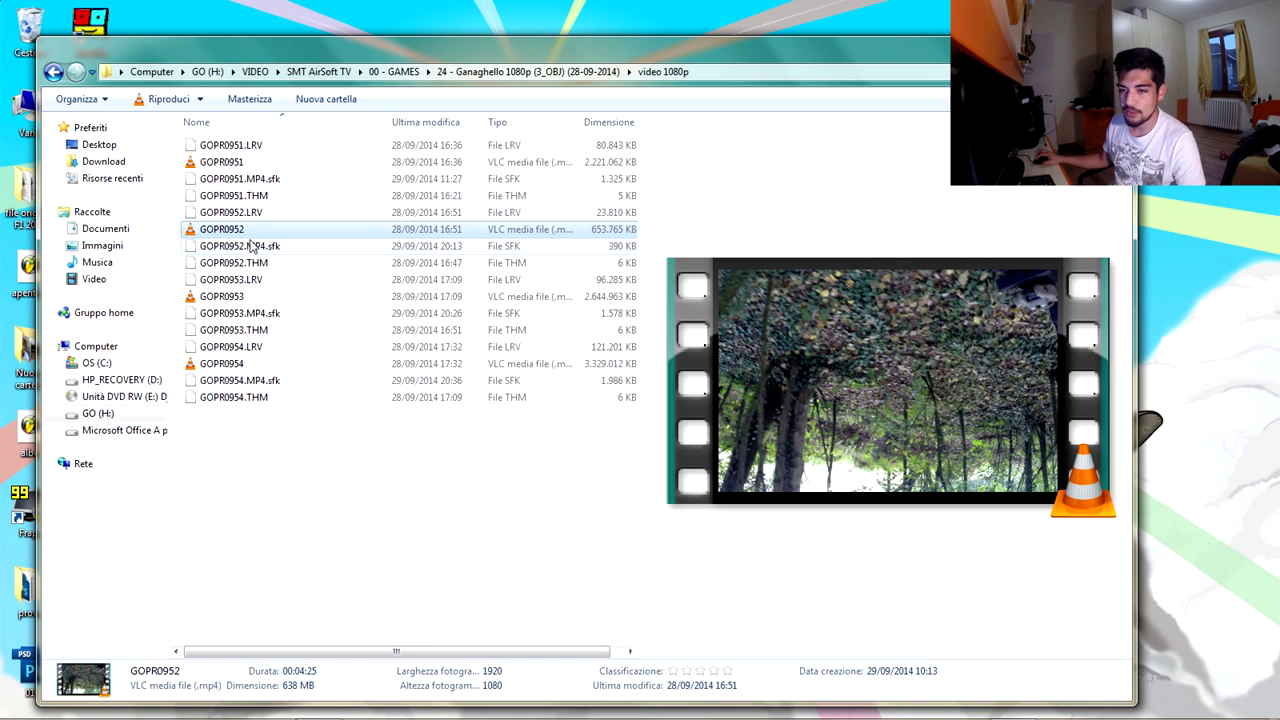
drag(225, 233, 218, 508)
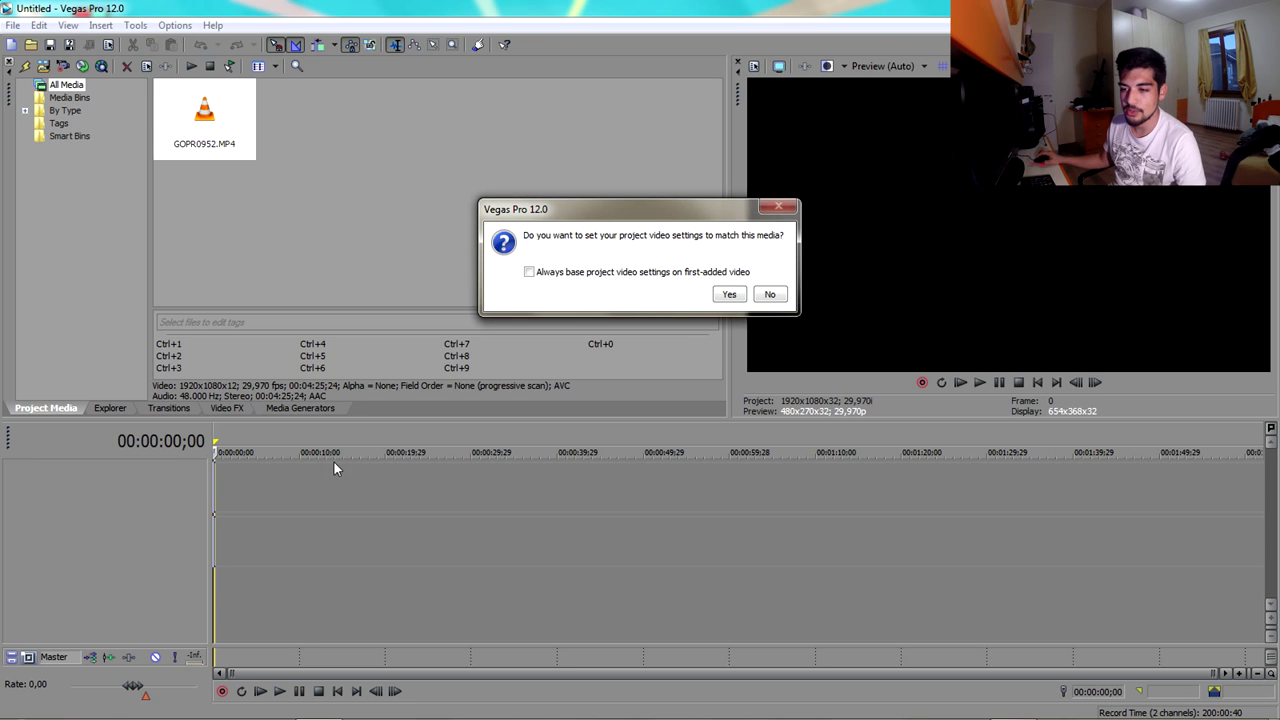
click(743, 297)
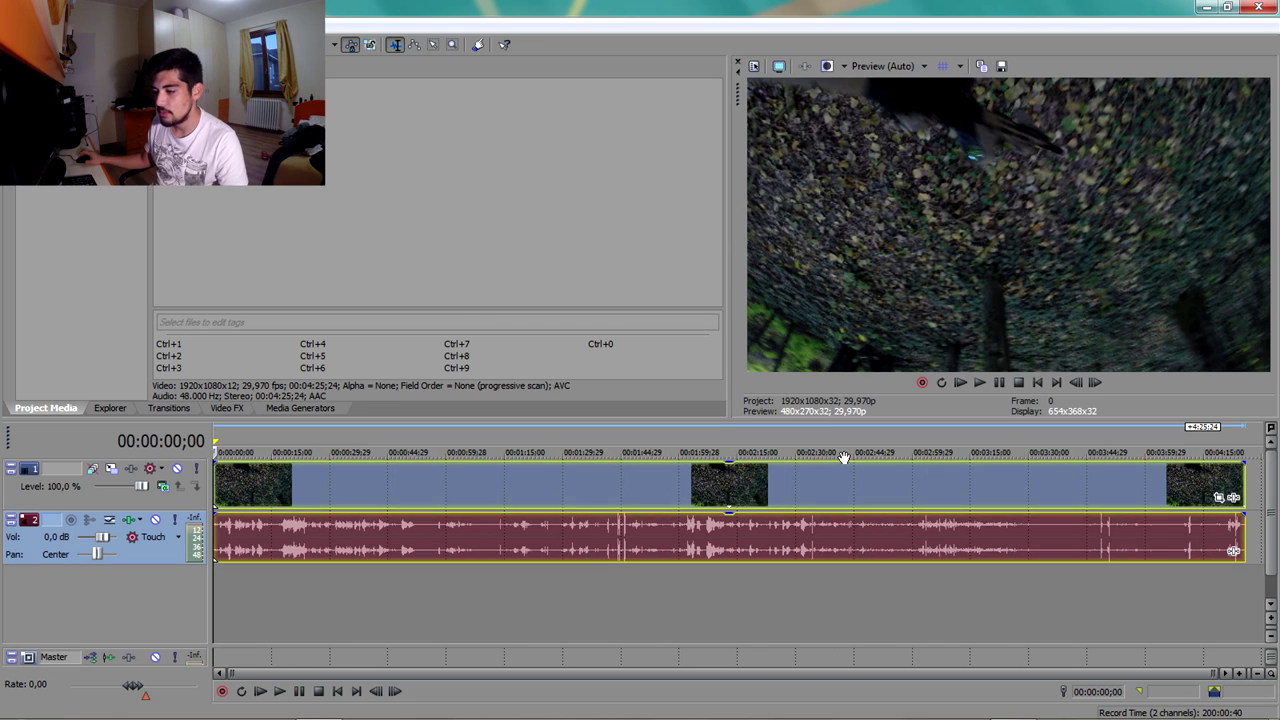
Split the video clip and its audio at 00:00:47;23 and delete the part after the cut
click(546, 492)
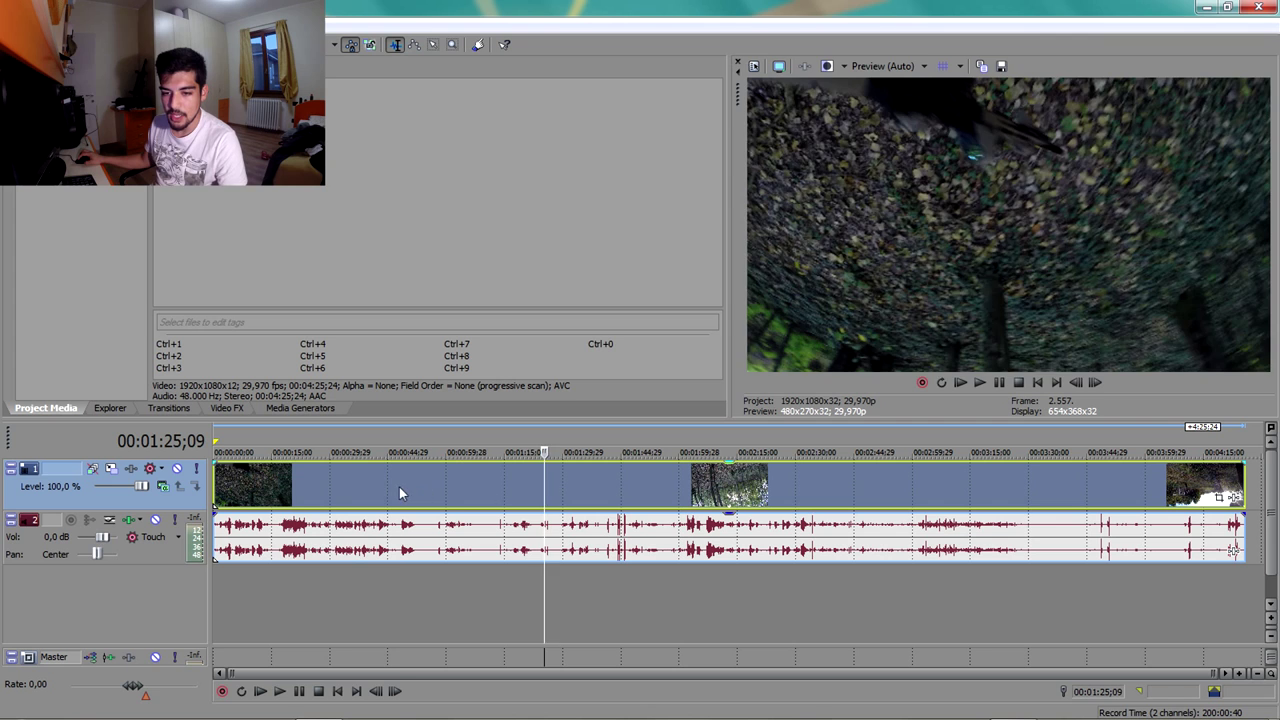
click(400, 492)
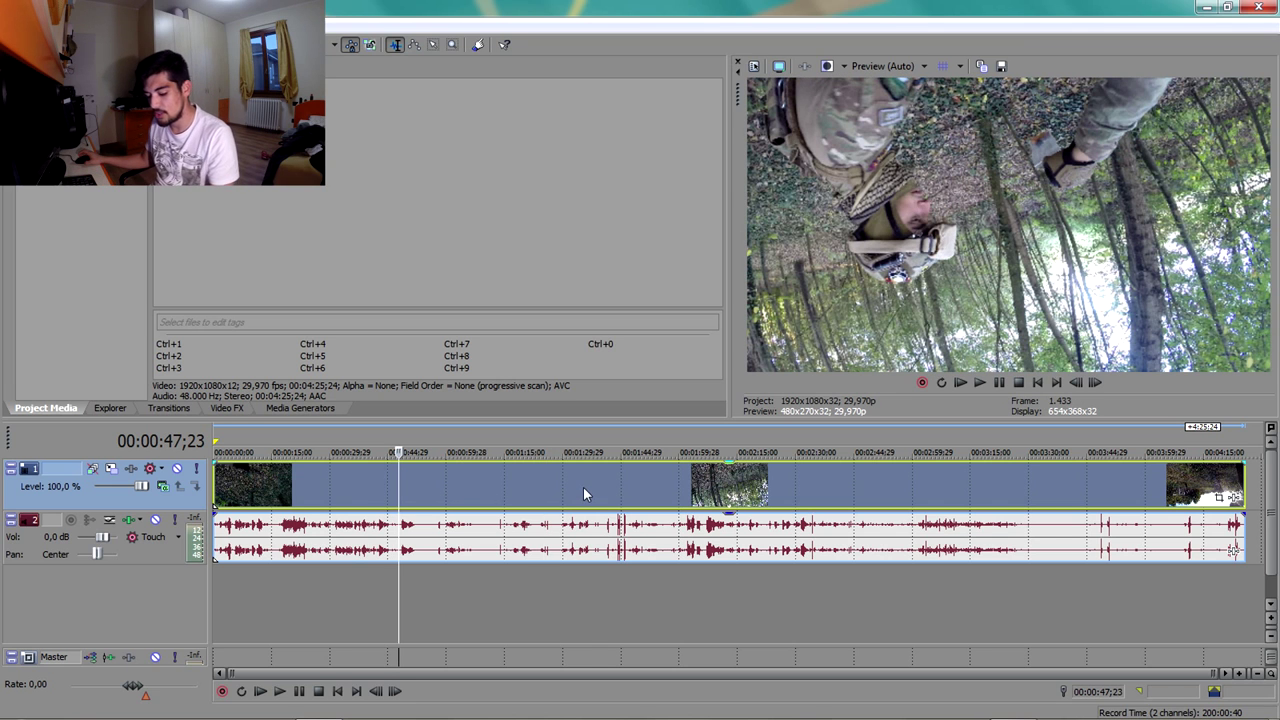
key(s)
click(593, 490)
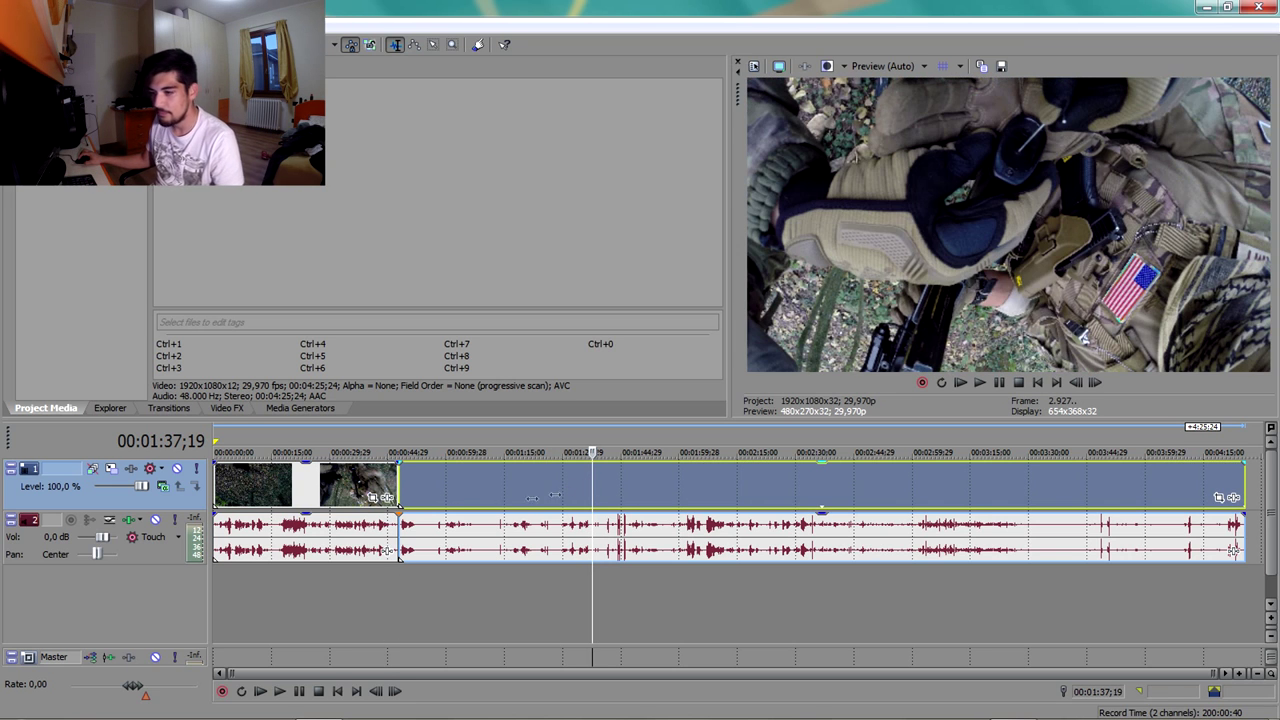
key(Delete)
Rotate the upside-down video track by setting its Track Motion orientation angle to 180, previewing the frame at 00:00:16;02
click(337, 482)
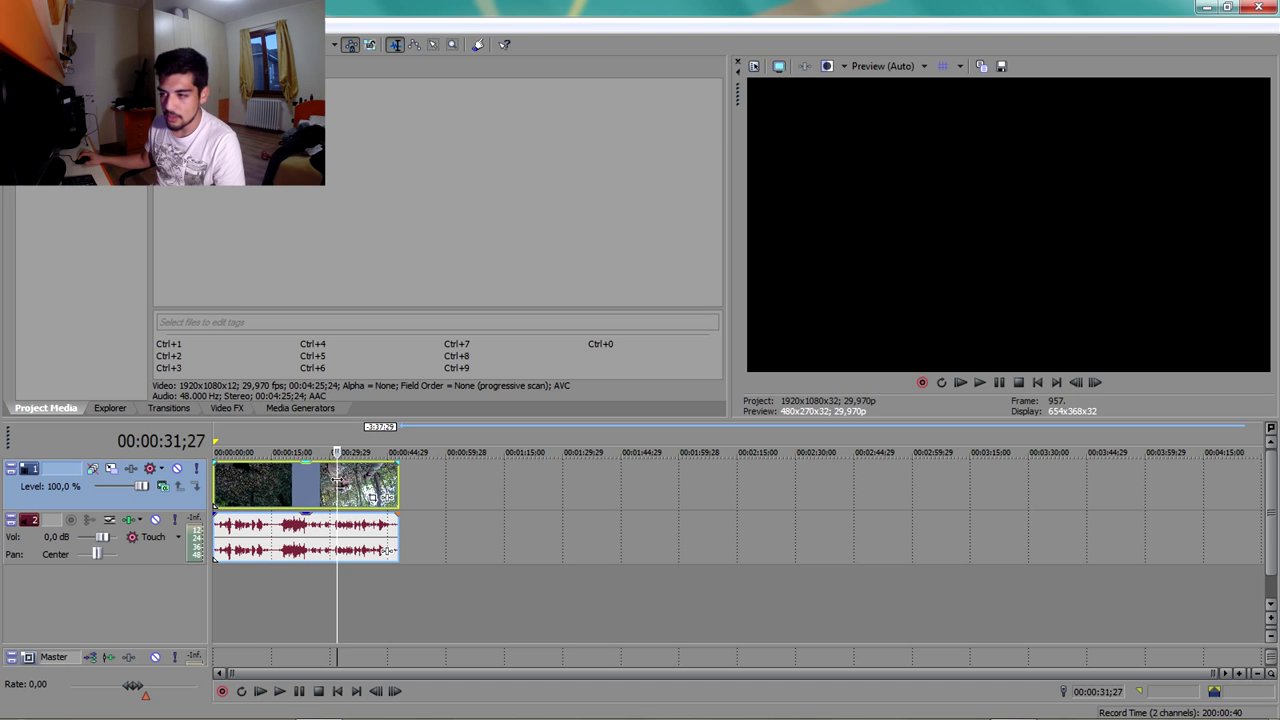
click(275, 483)
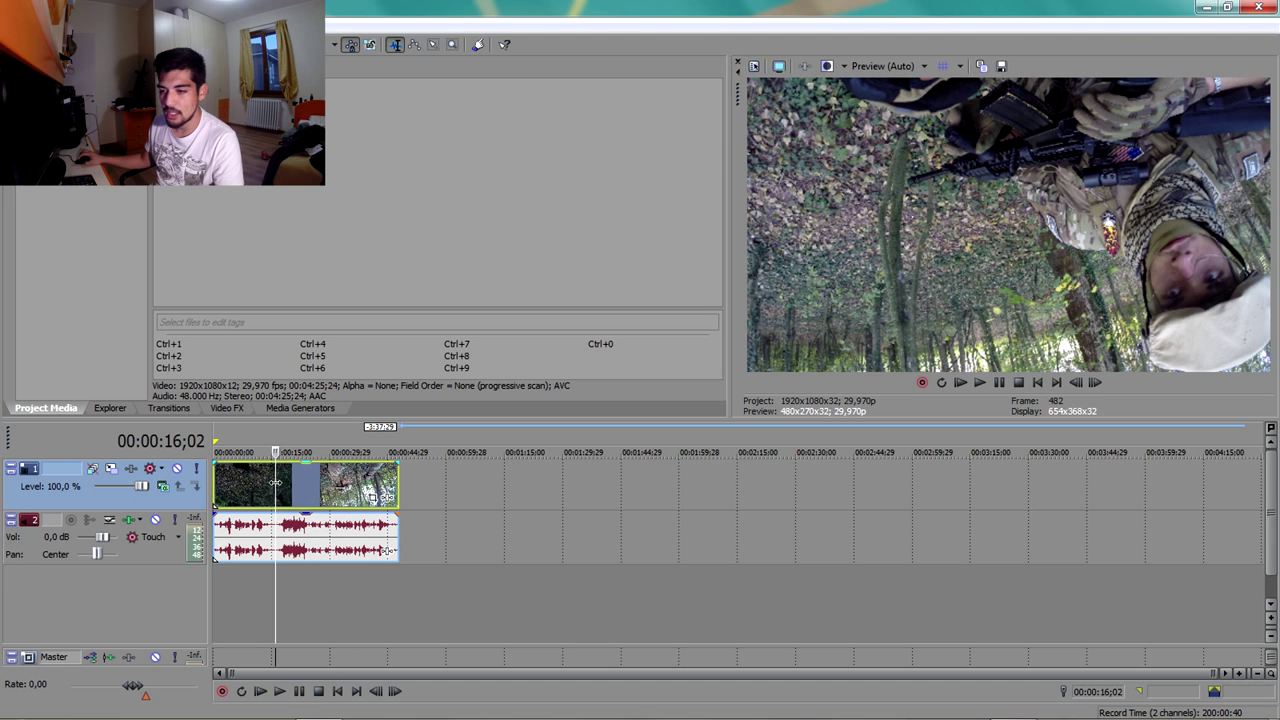
click(111, 469)
click(382, 482)
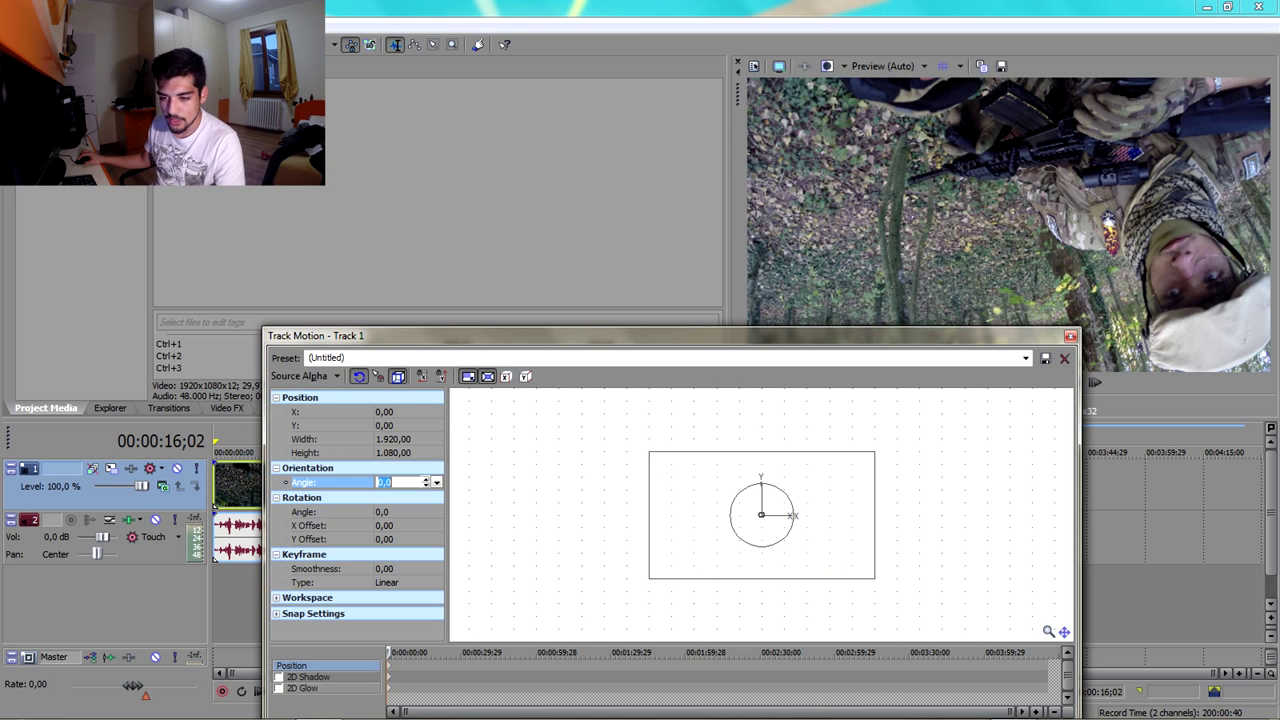
text(180)
key(Return)
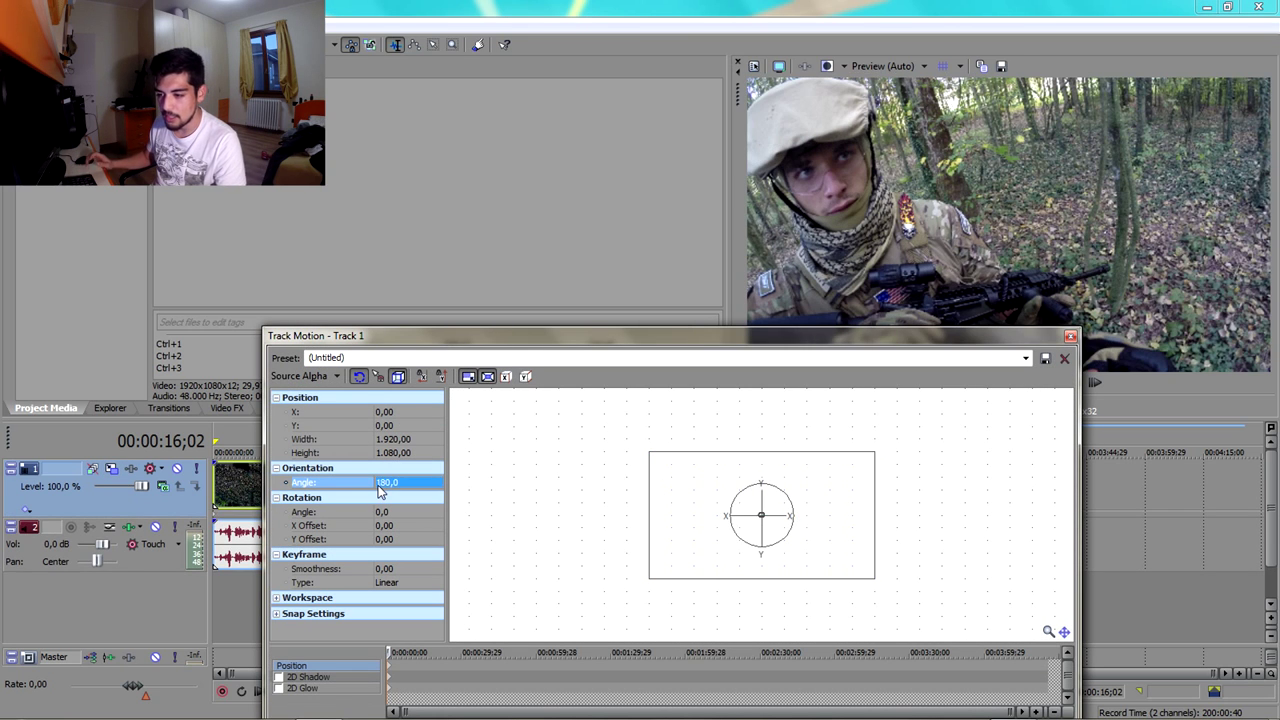
click(1070, 336)
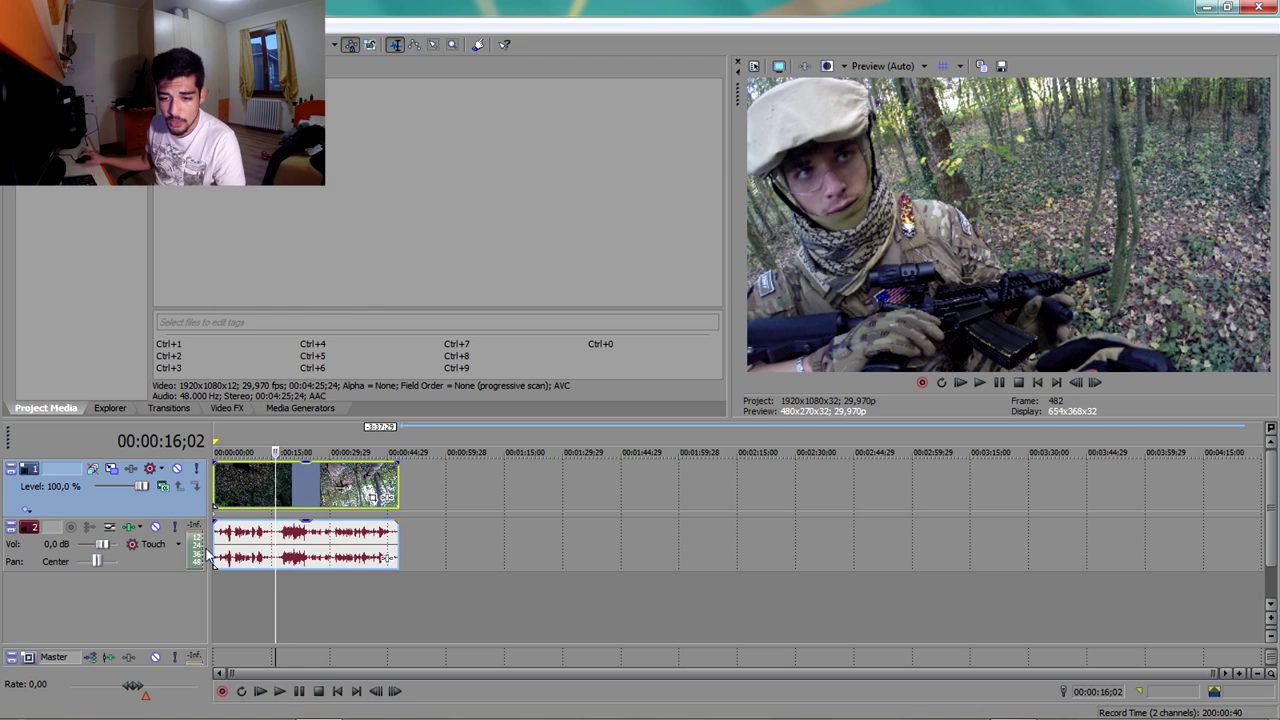
right_click(142, 605)
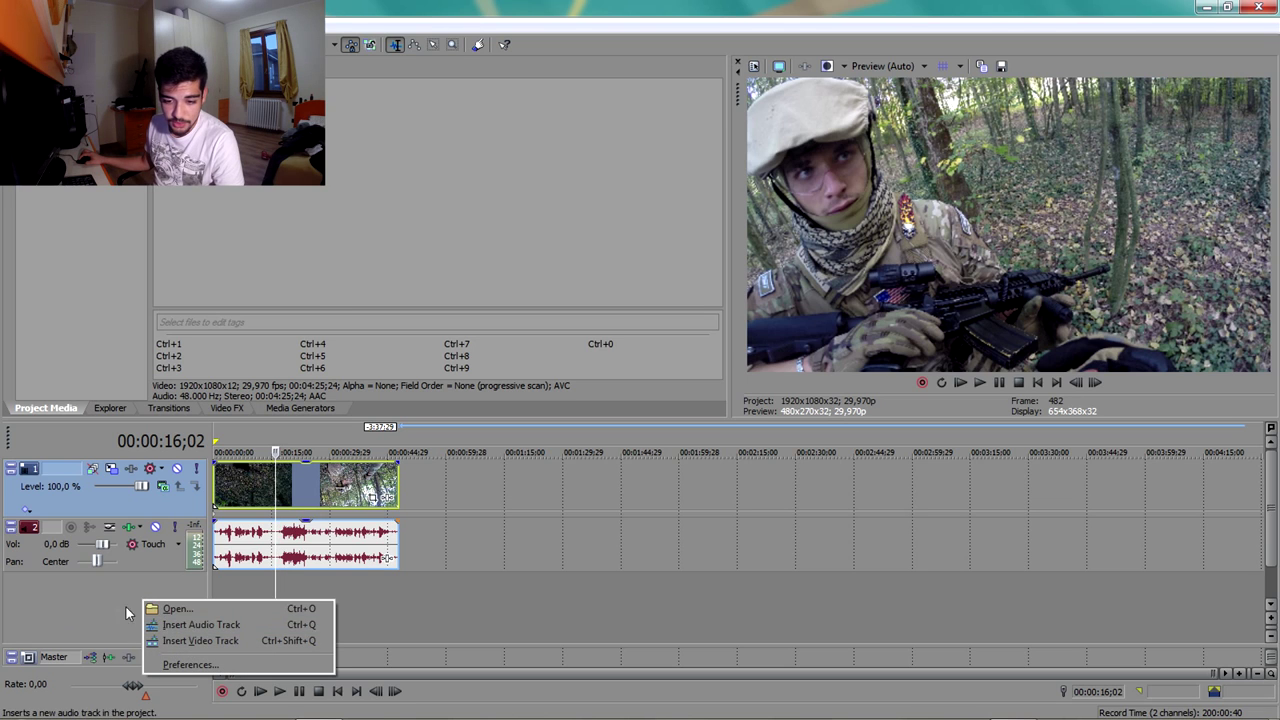
right_click(110, 605)
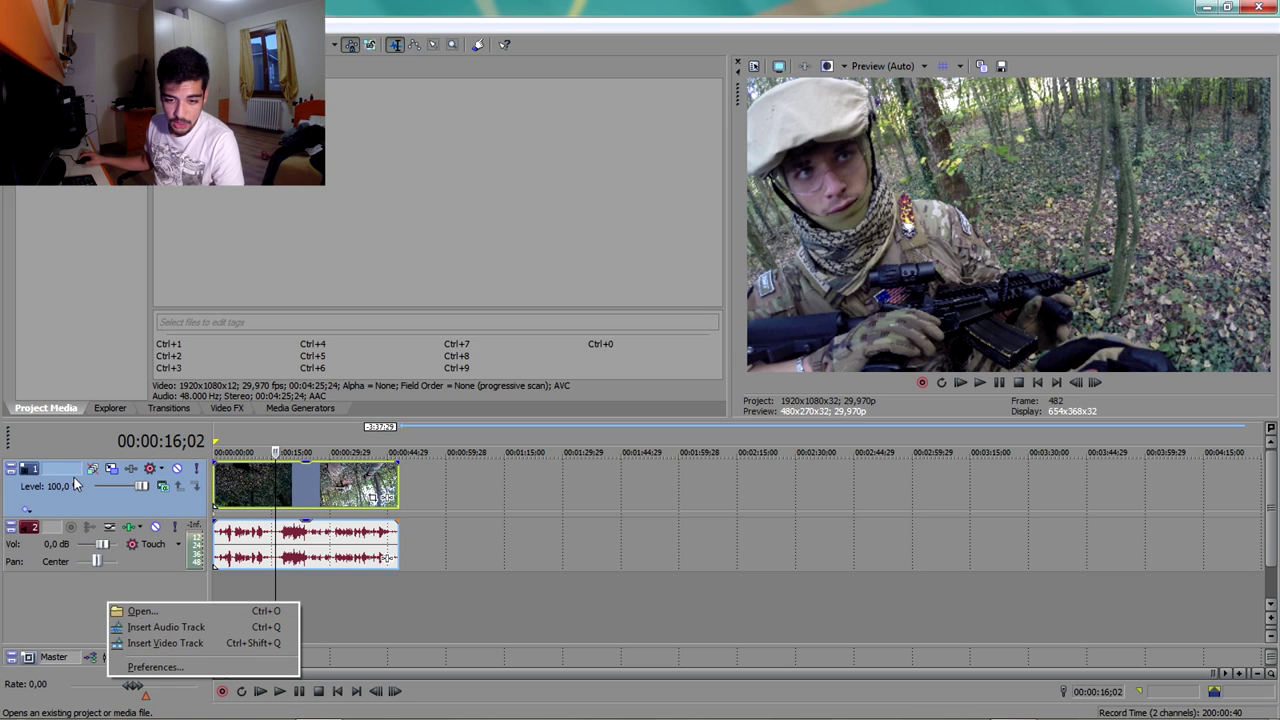
right_click(78, 597)
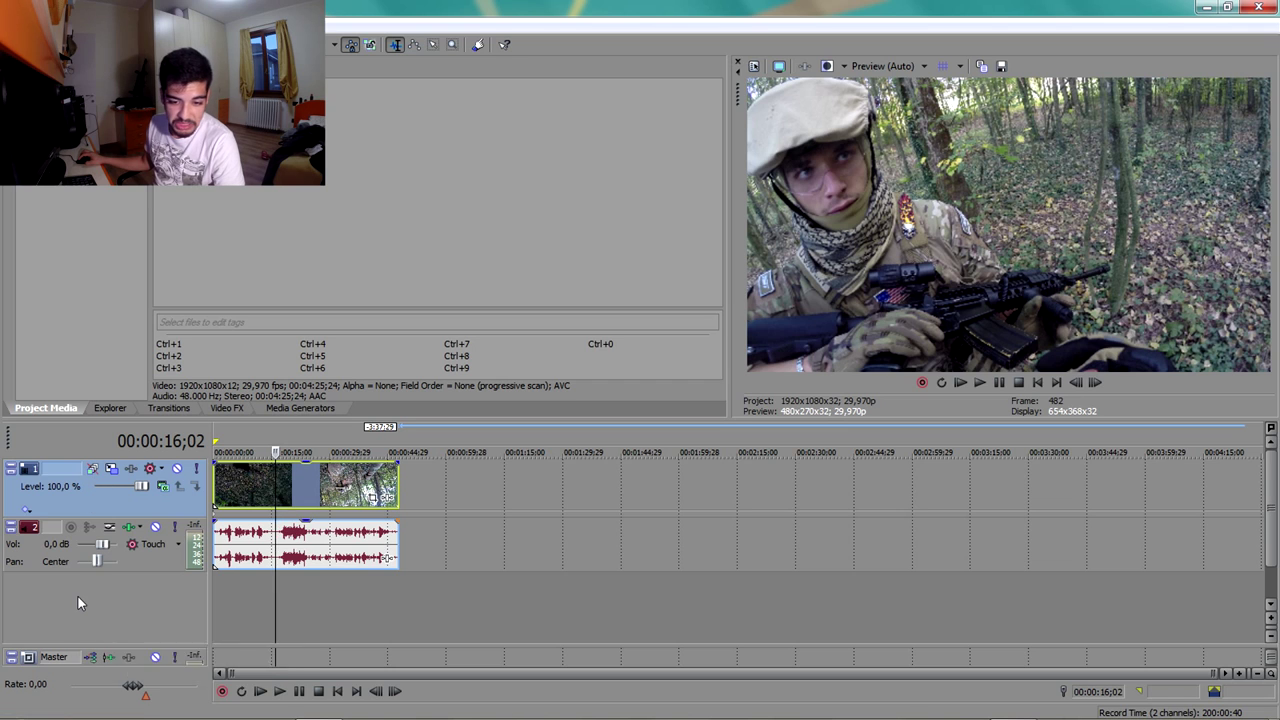
click(135, 623)
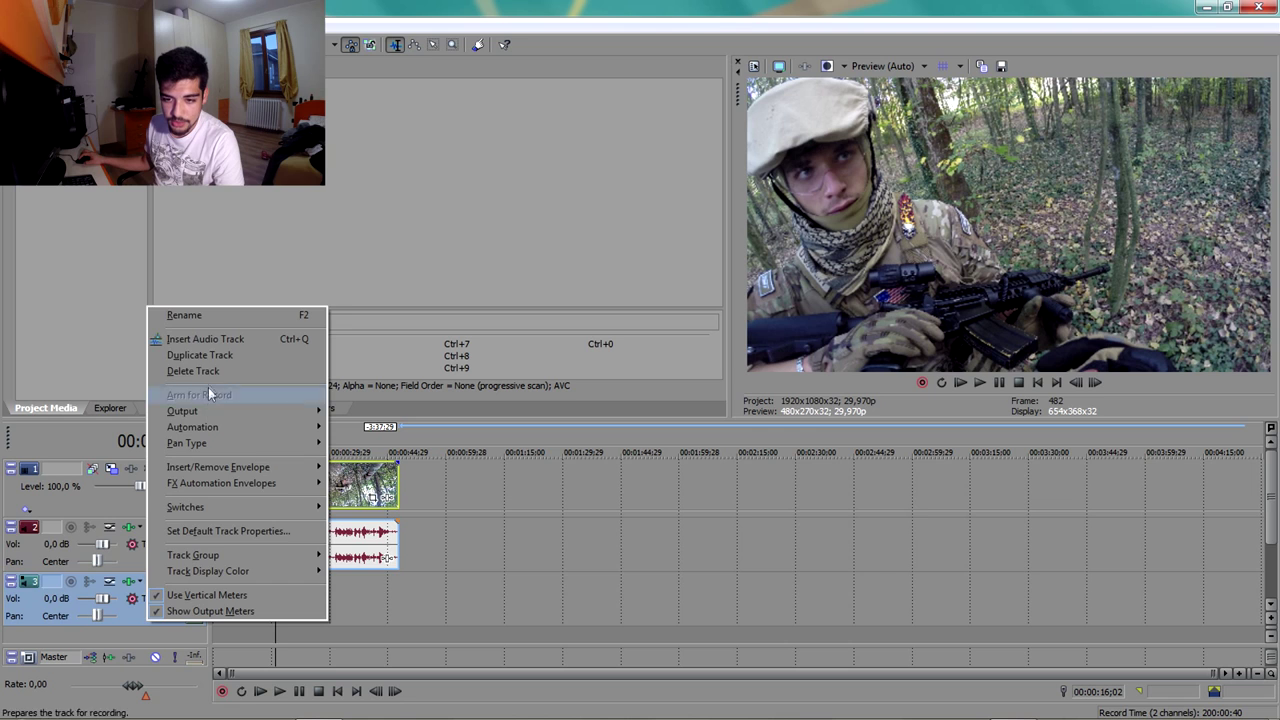
click(175, 371)
Insert a new video track above the clip and place the Desktop image 01 on it, stretched from the start to the clip's end
right_click(137, 600)
click(190, 638)
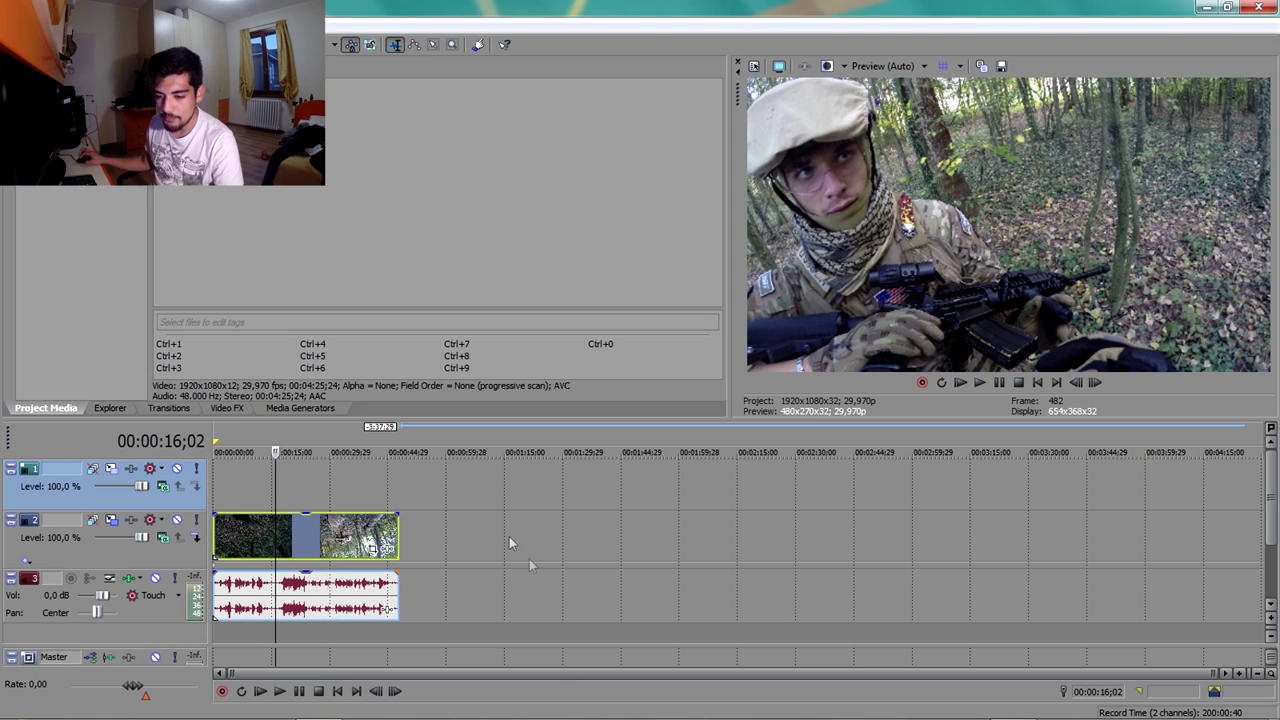
click(1206, 7)
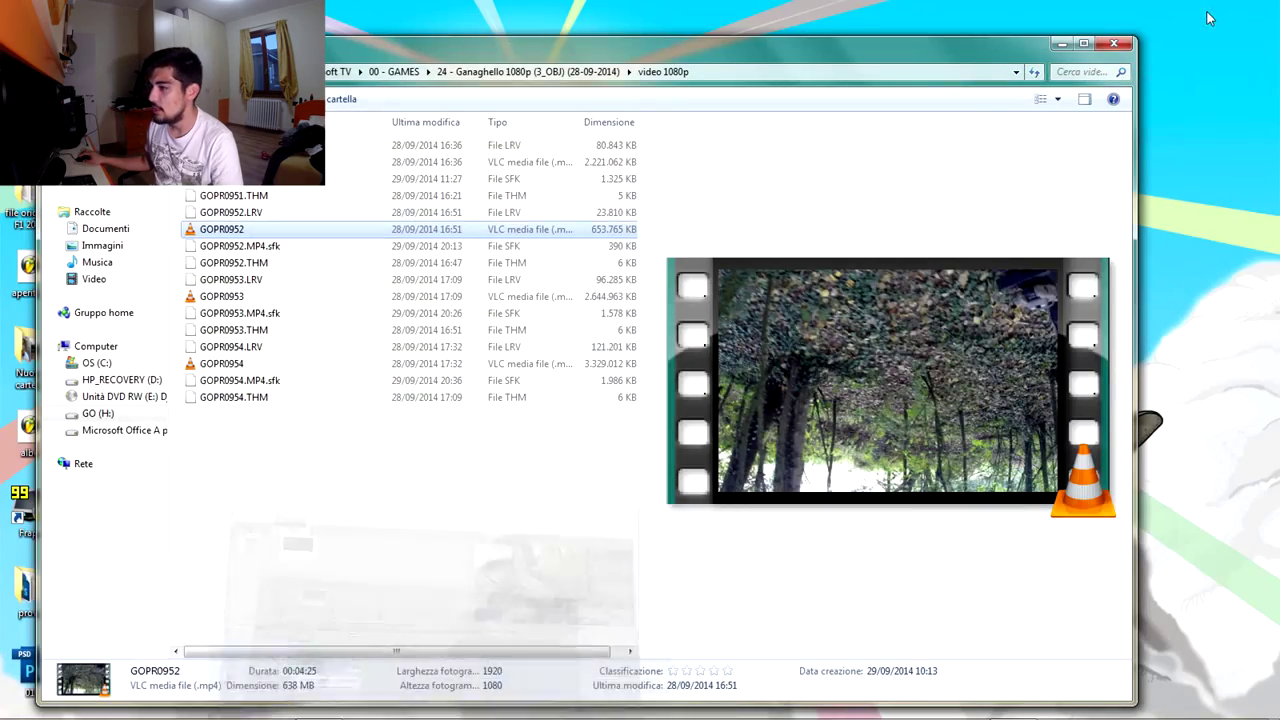
click(1055, 42)
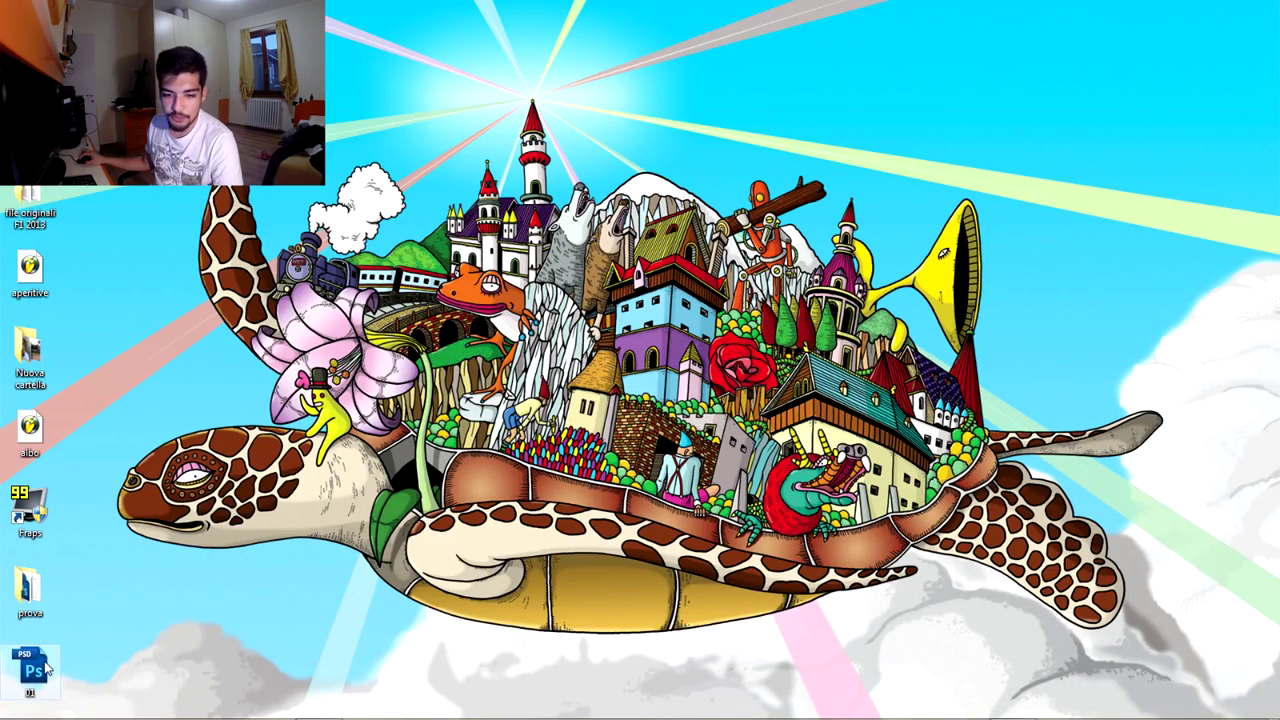
drag(330, 235, 220, 490)
drag(404, 495, 398, 495)
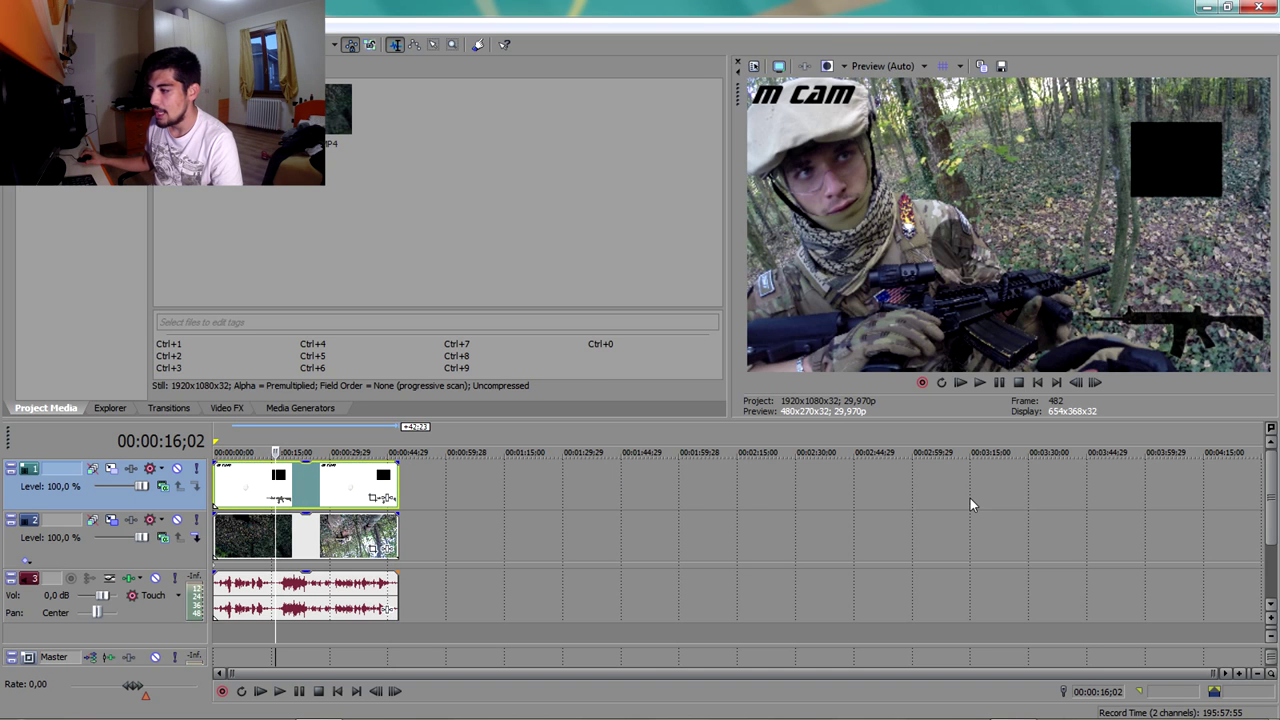
click(249, 474)
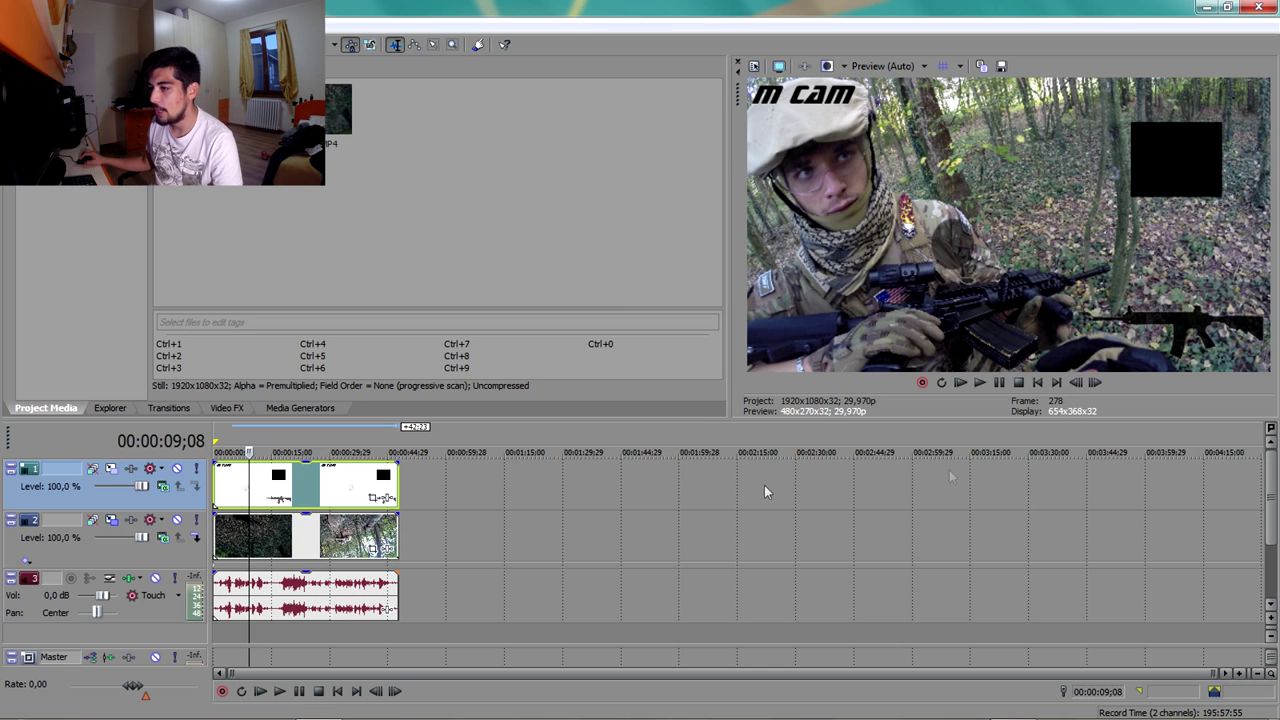